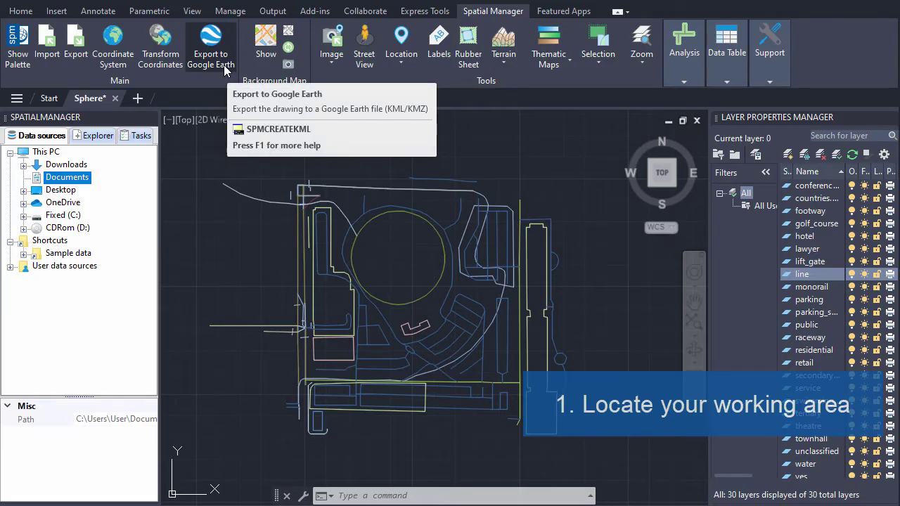
Export all drawing objects as flat objects to the KML file Sphere in Documents and open it in Google Earth
left_click(225, 67)
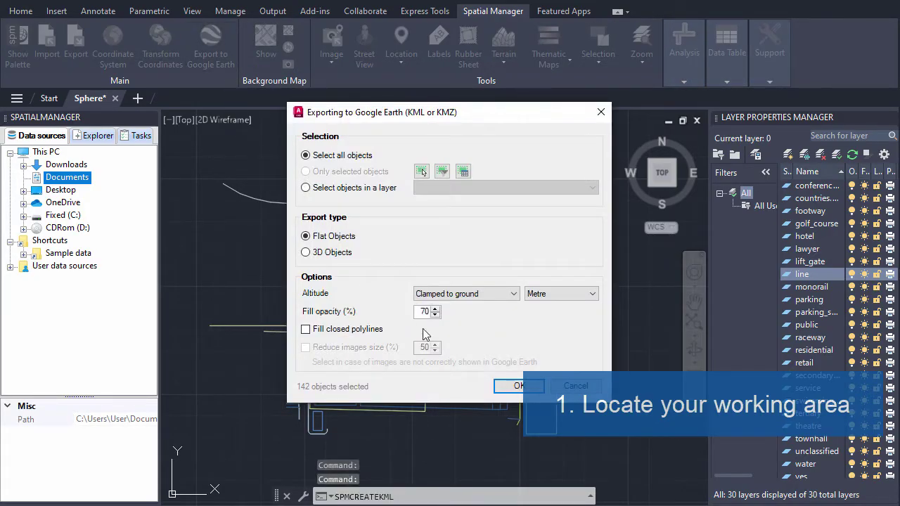
left_click(520, 391)
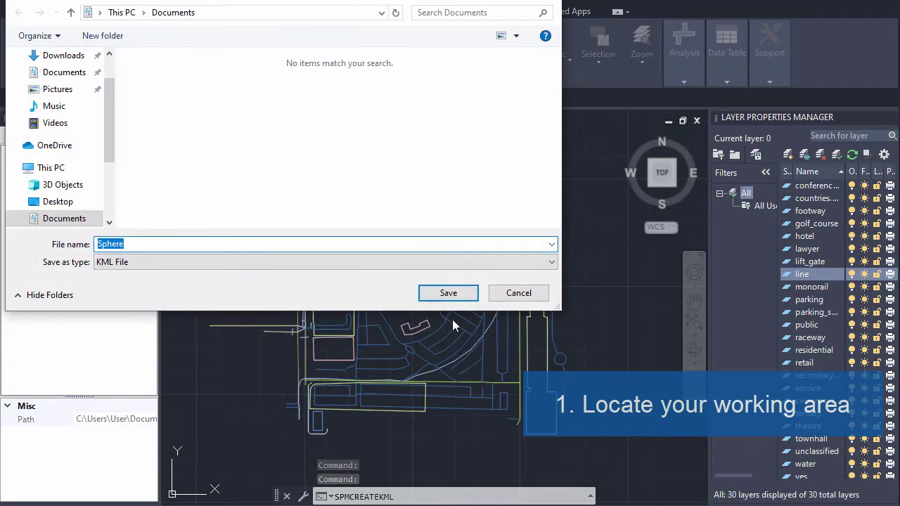
left_click(449, 293)
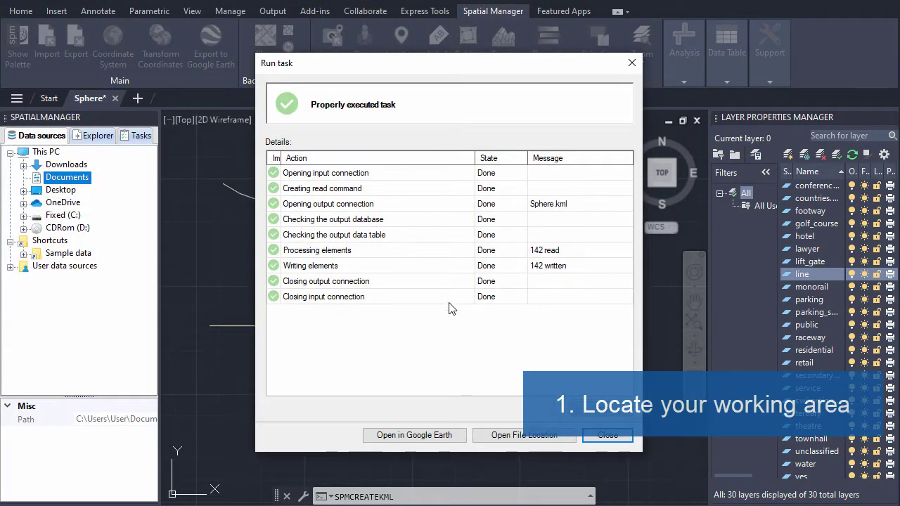
left_click(414, 434)
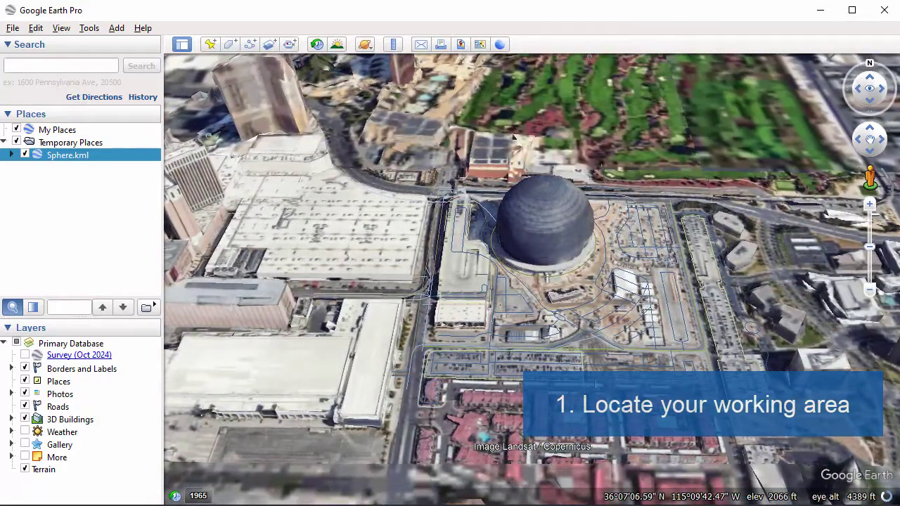
Hide the Sphere.kml overlay and turn off the Terrain and 3D Buildings layers
left_click_drag(595, 384, 526, 404)
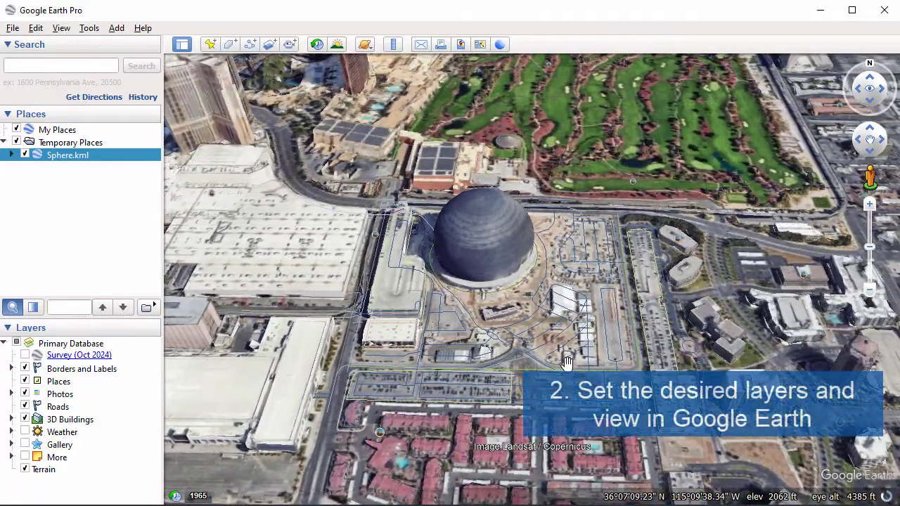
middle_click_drag(566, 362, 521, 417)
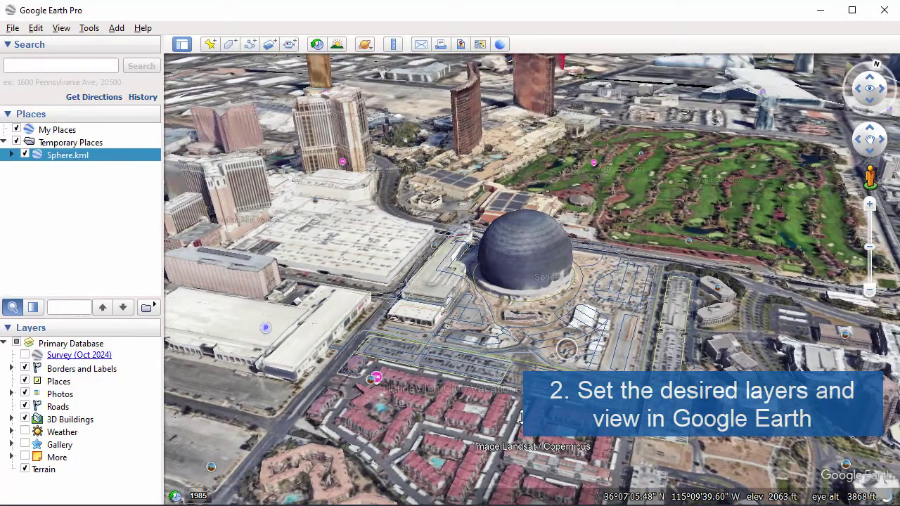
left_click_drag(537, 372, 521, 403)
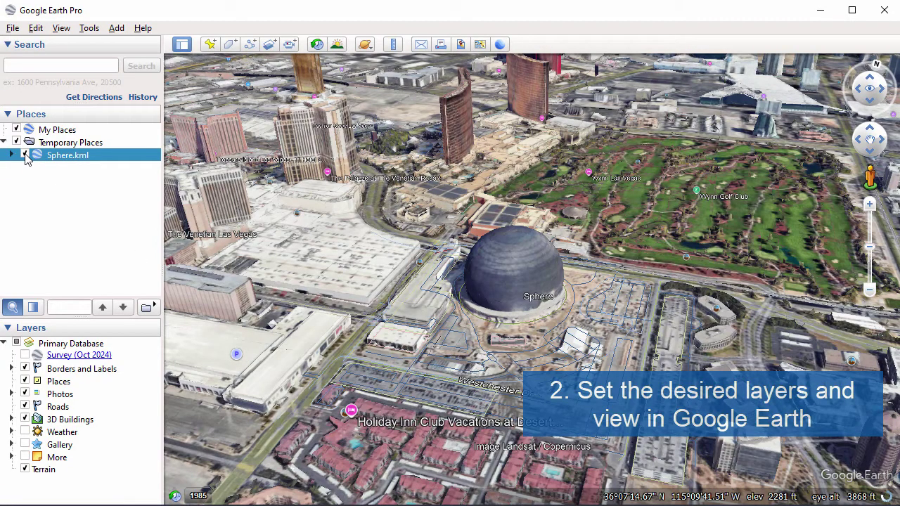
left_click(25, 155)
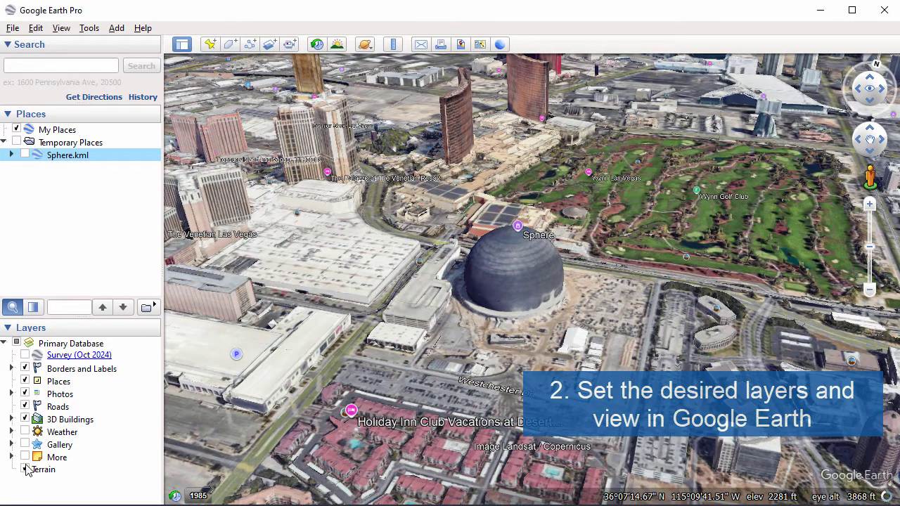
left_click(25, 469)
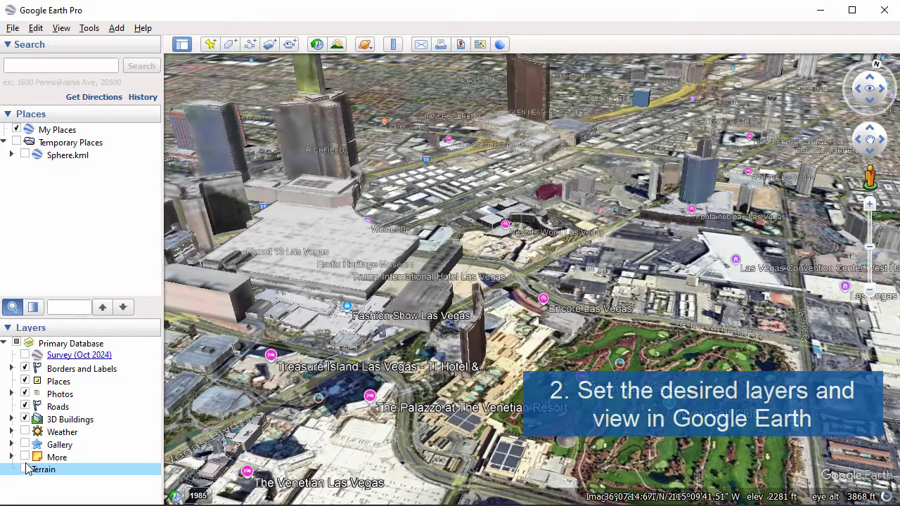
left_click(25, 420)
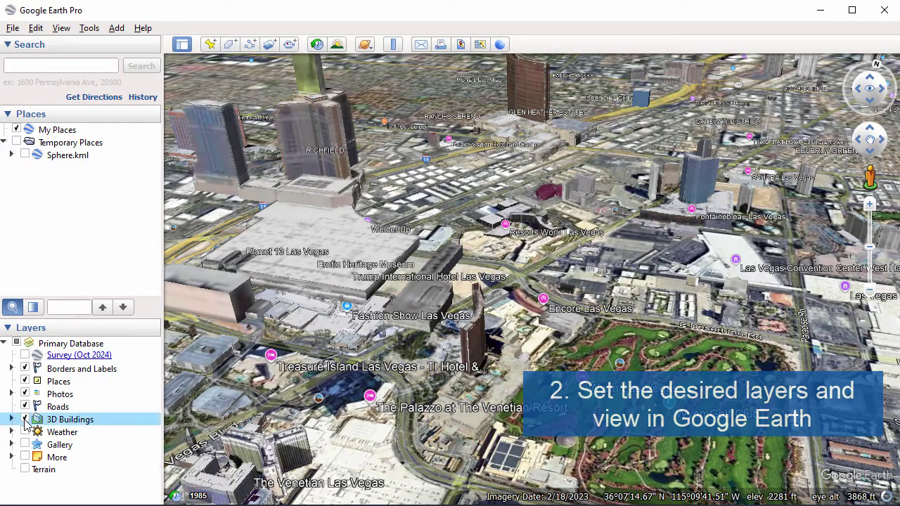
Frame the Sphere site and turn off the Roads, Photos, Places, and Borders and Labels layers
left_click_drag(546, 349, 572, 312)
scroll(574, 314, "up", 3)
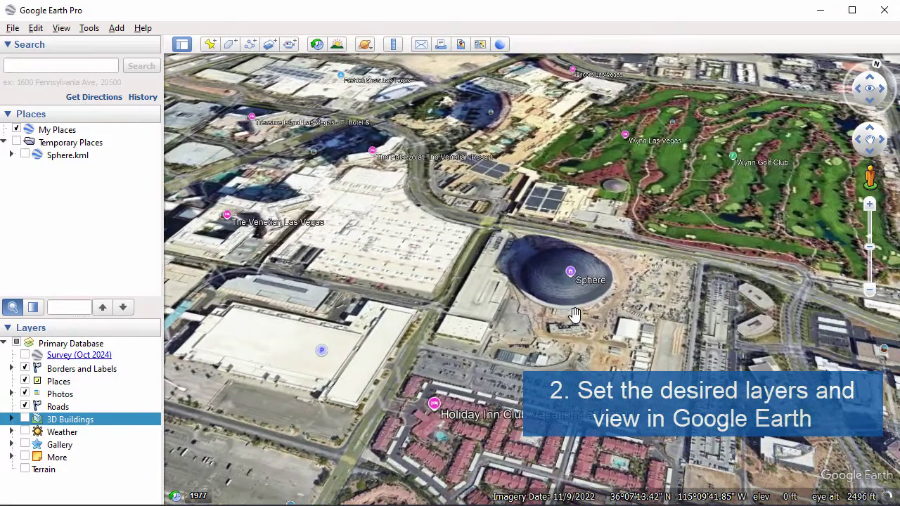
scroll(578, 316, "up", 2)
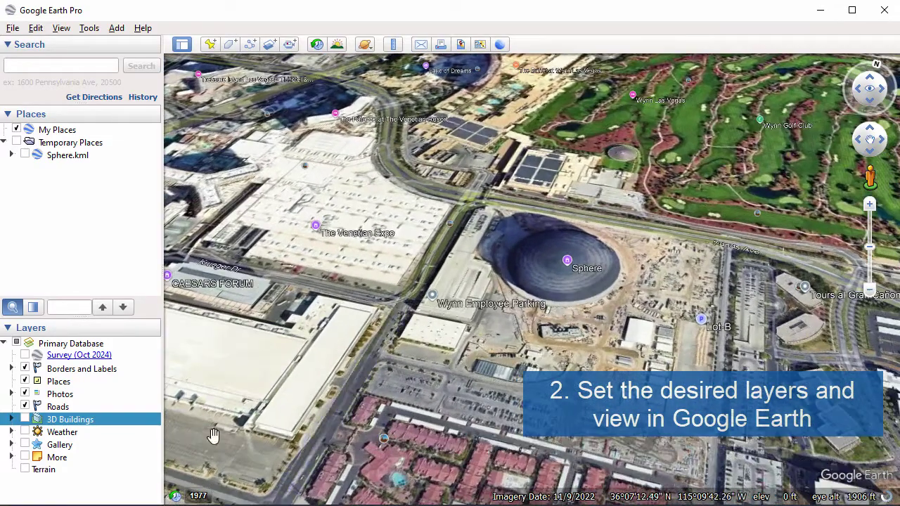
left_click(25, 406)
left_click(25, 393)
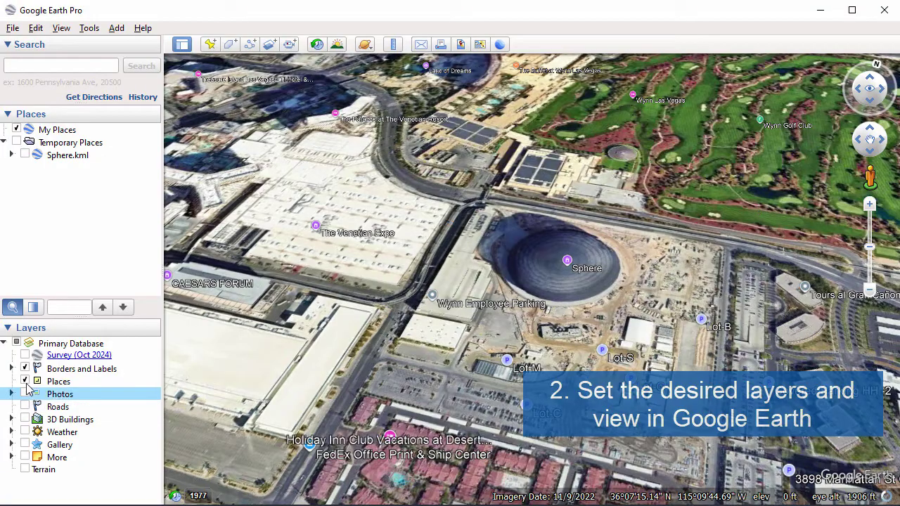
left_click(25, 381)
left_click(25, 369)
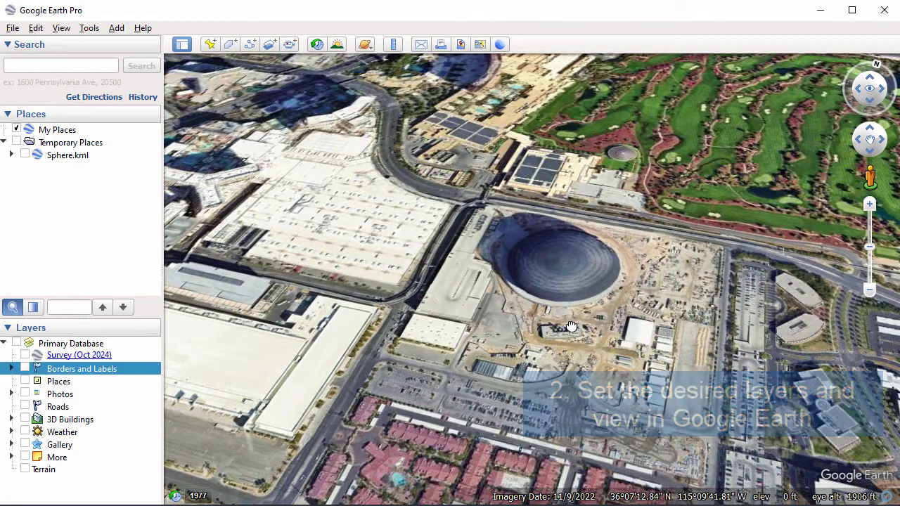
Reset the view's tilt and compass, and display the historical imagery from 5/1965 for the Sphere site
key("r")
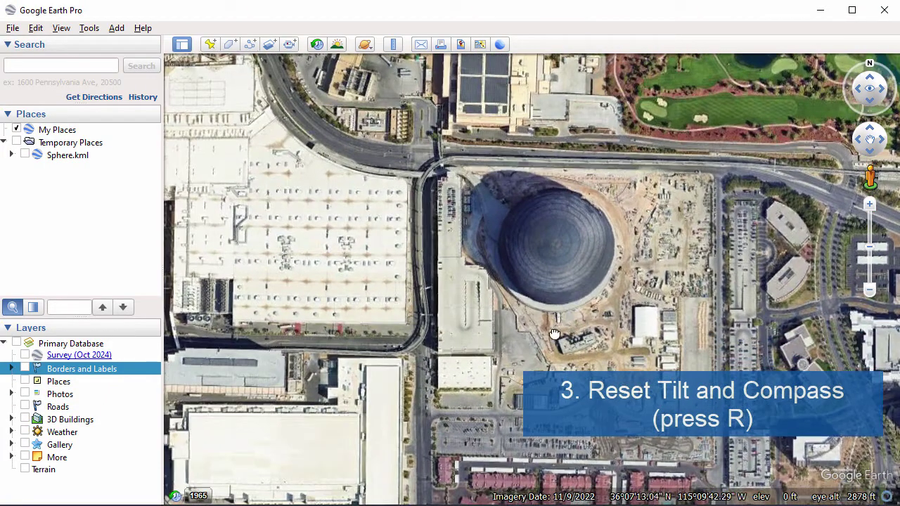
left_click_drag(571, 326, 505, 327)
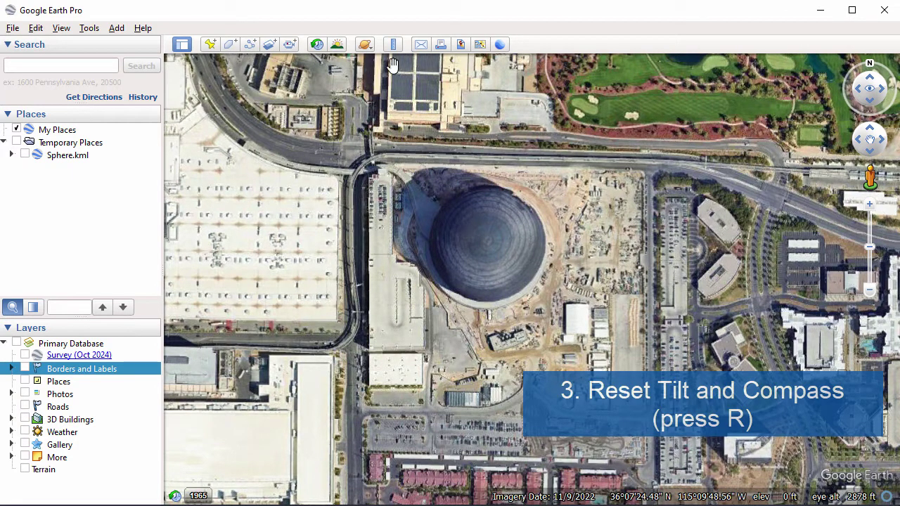
left_click(320, 47)
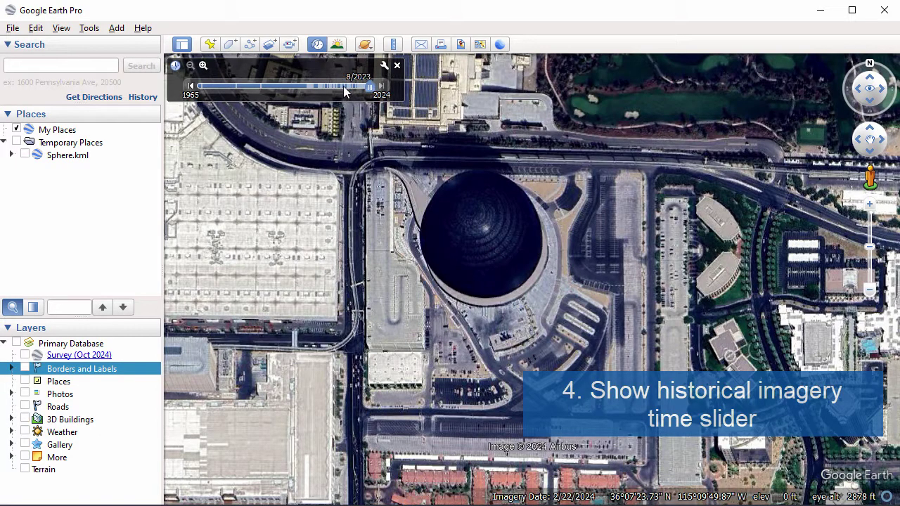
left_click_drag(344, 88, 200, 90)
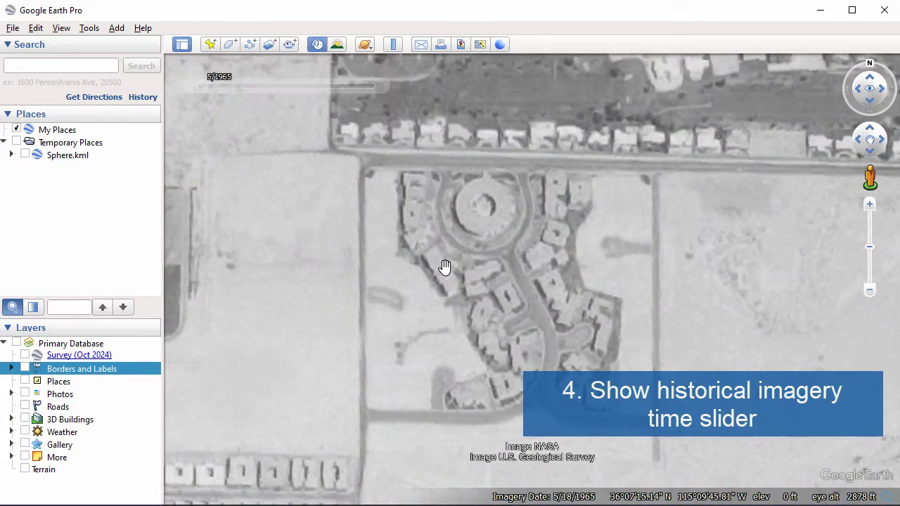
Start an image export of the current map view and set its resolution to 3840x2160 (4K UHD)
left_click(461, 51)
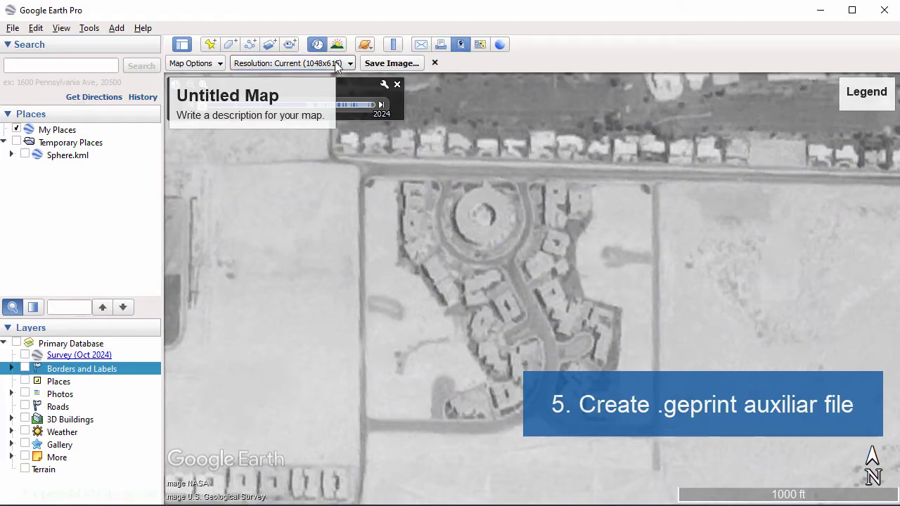
left_click(333, 64)
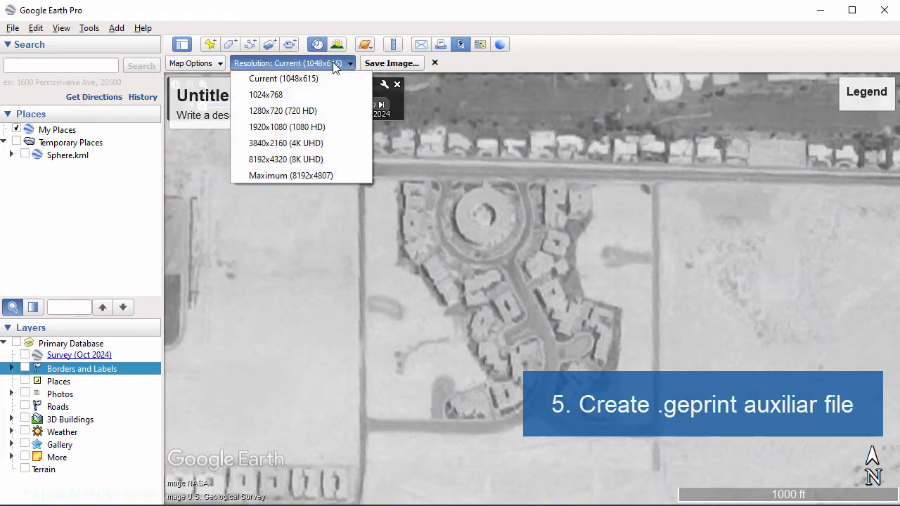
left_click(273, 143)
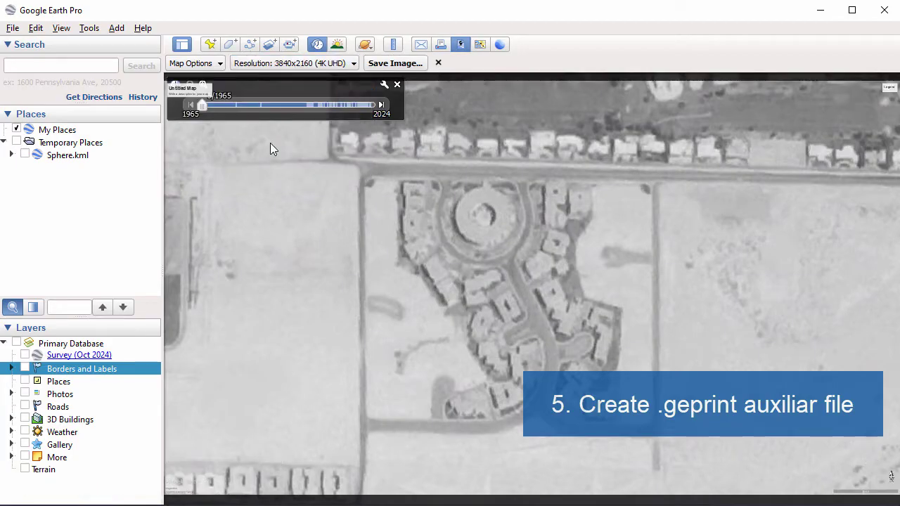
Remove the title and description, legend, scale and compass elements from the map image
left_click(191, 63)
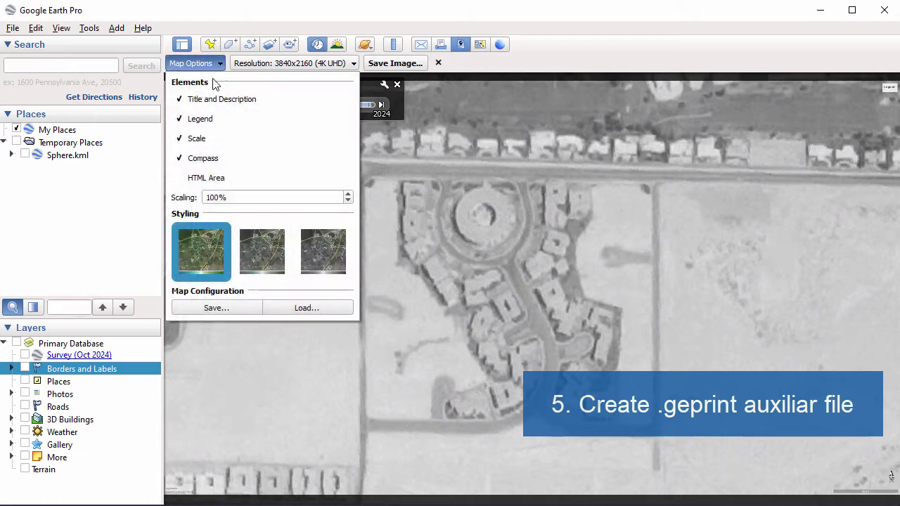
left_click(182, 100)
left_click(182, 118)
left_click(182, 137)
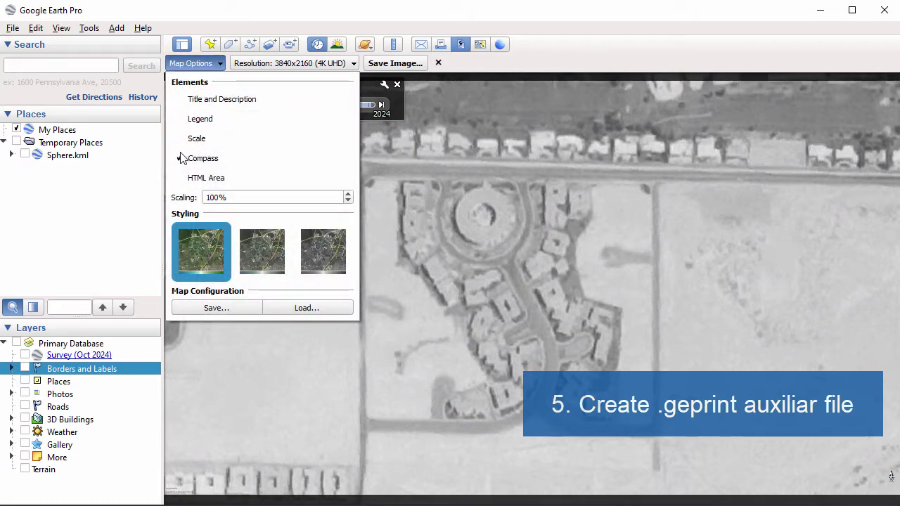
Save the map configuration in Documents as a Google Earth Print (*.geprint) file named sphere
left_click(198, 307)
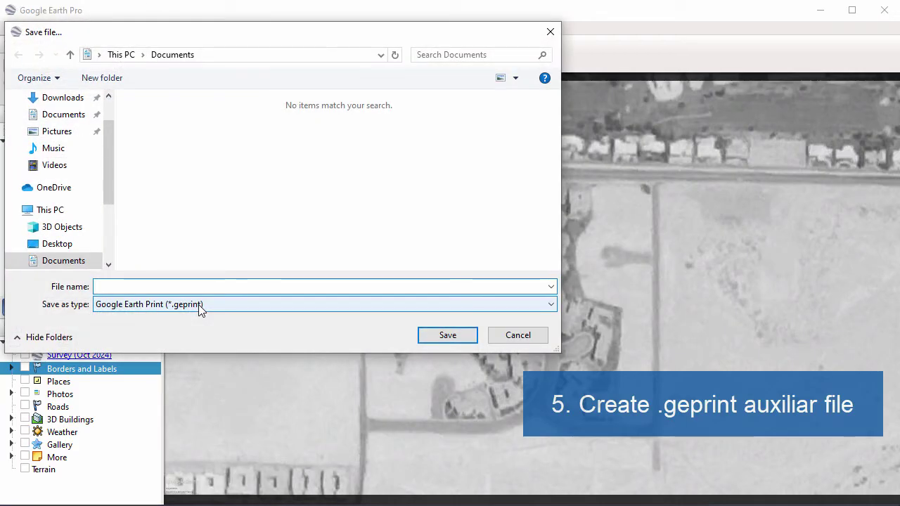
type("sphere")
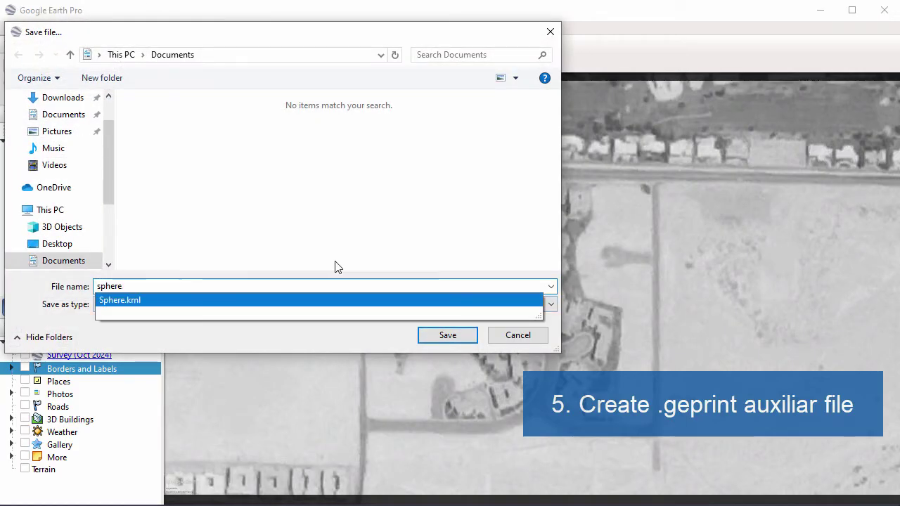
left_click(318, 342)
left_click(337, 308)
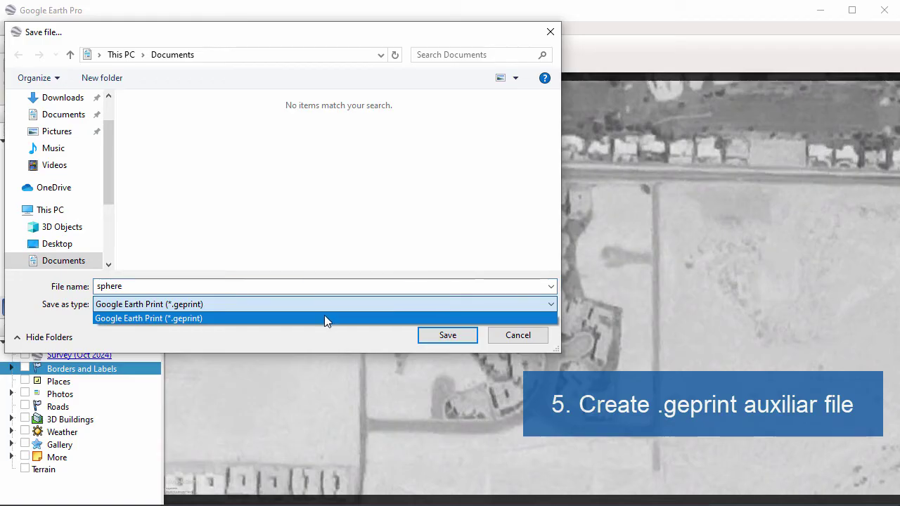
left_click(325, 317)
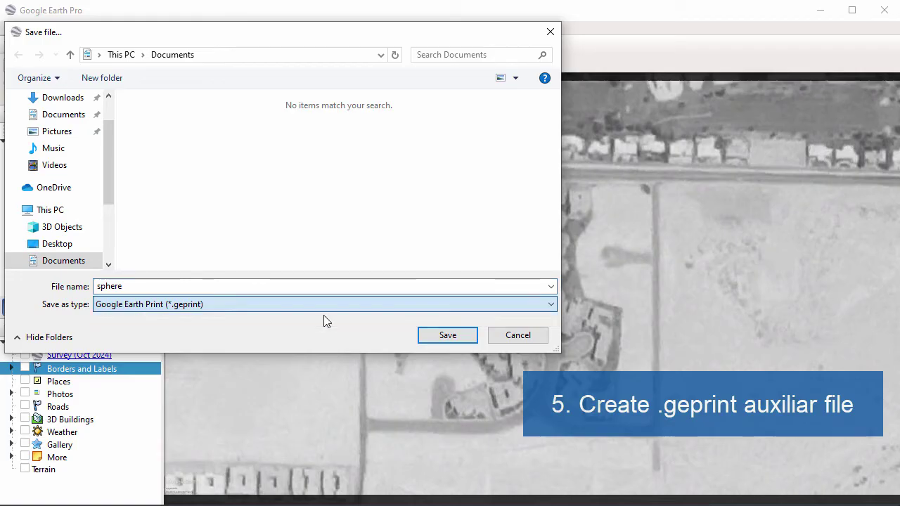
left_click(425, 336)
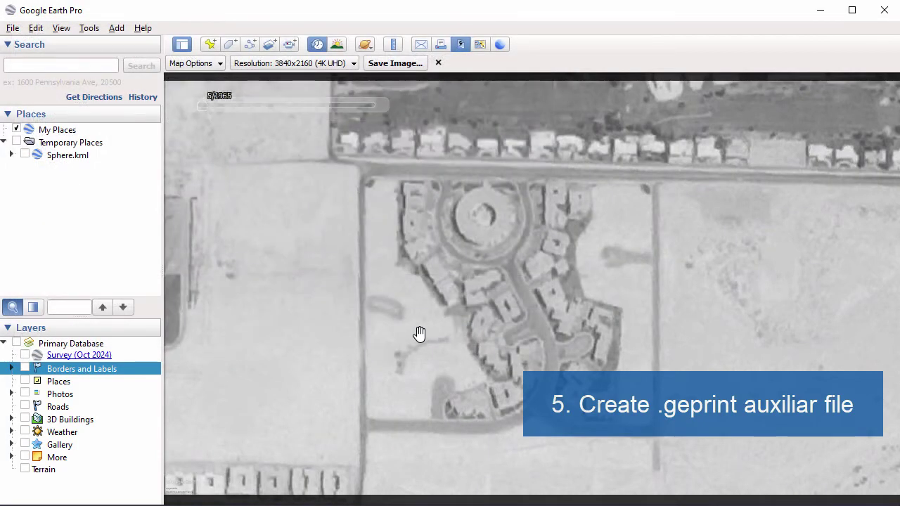
Save the 1965 map view in Documents as a JPEG image named 1965
left_click(397, 64)
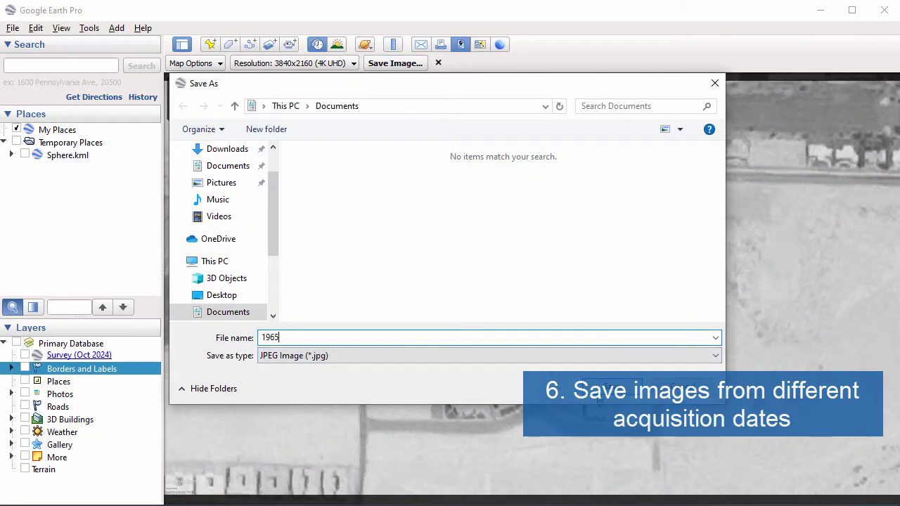
left_click(602, 394)
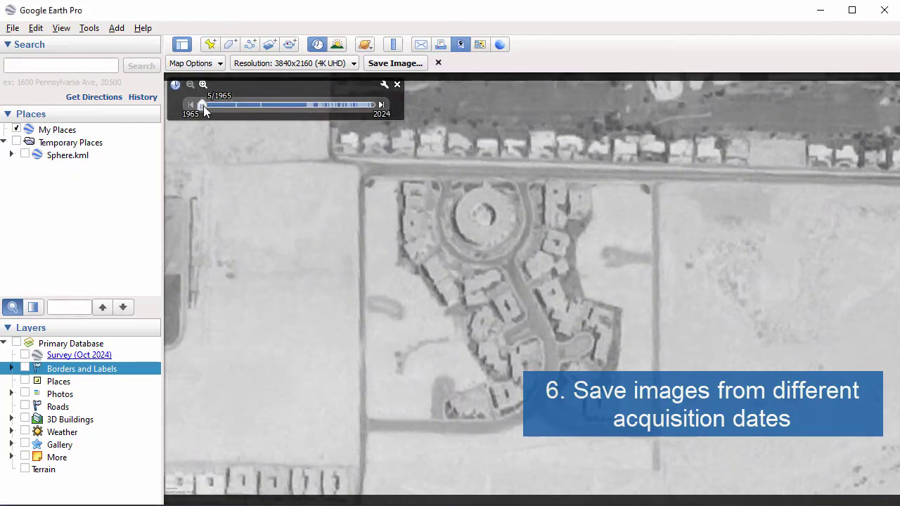
Switch the historical imagery to 5/2002 and save the view as a JPEG image named 2002
left_click_drag(271, 107, 288, 107)
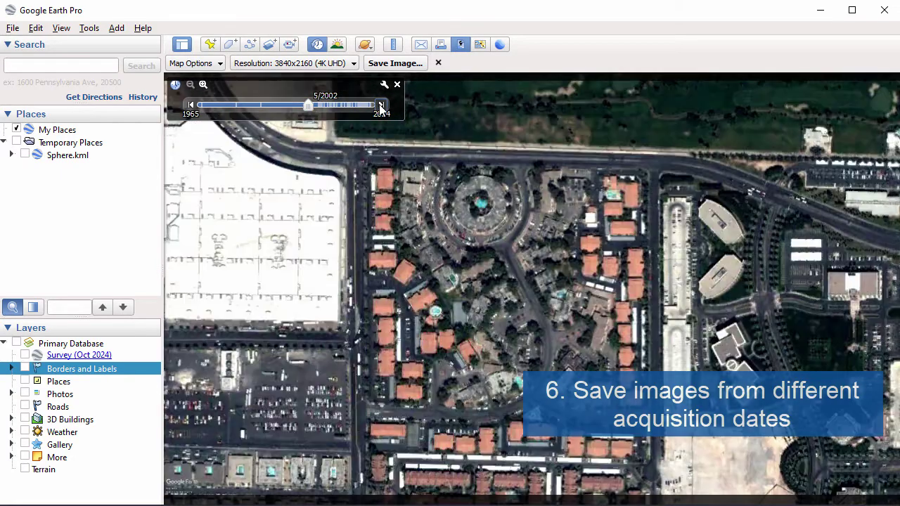
left_click(395, 64)
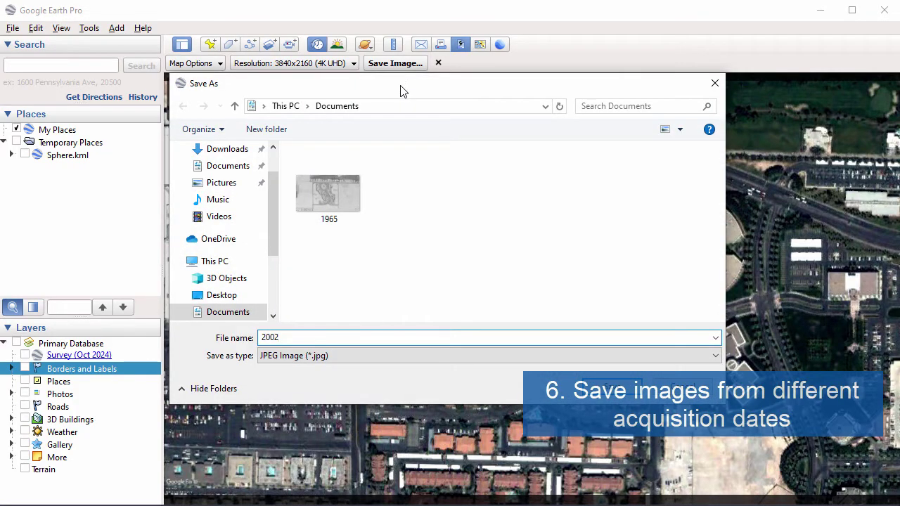
type("2002")
key("Return")
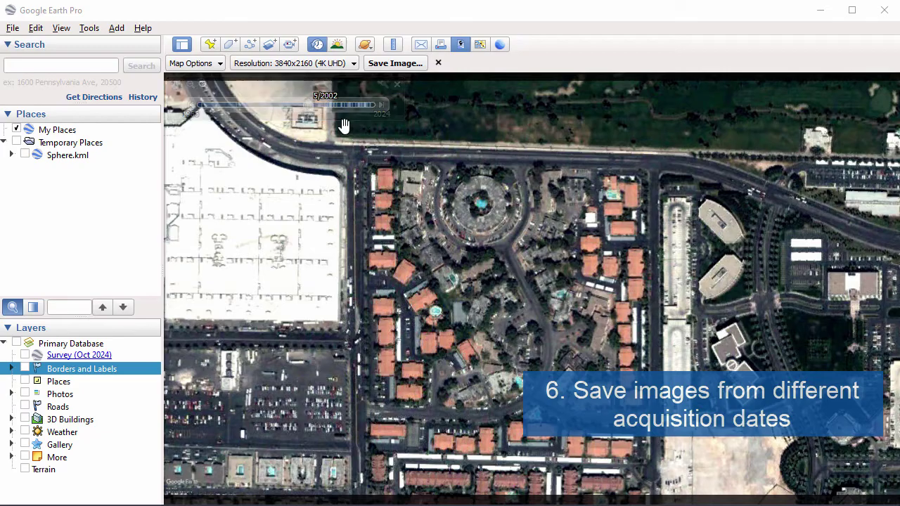
Switch the historical imagery to 6/2007 and save the view in Documents as a JPEG image named 2007
left_click_drag(310, 104, 324, 103)
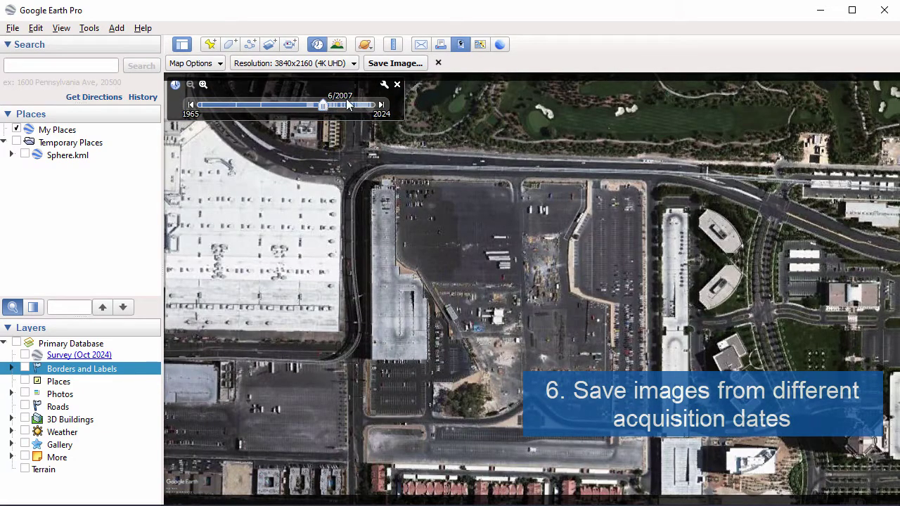
left_click(402, 64)
type("2")
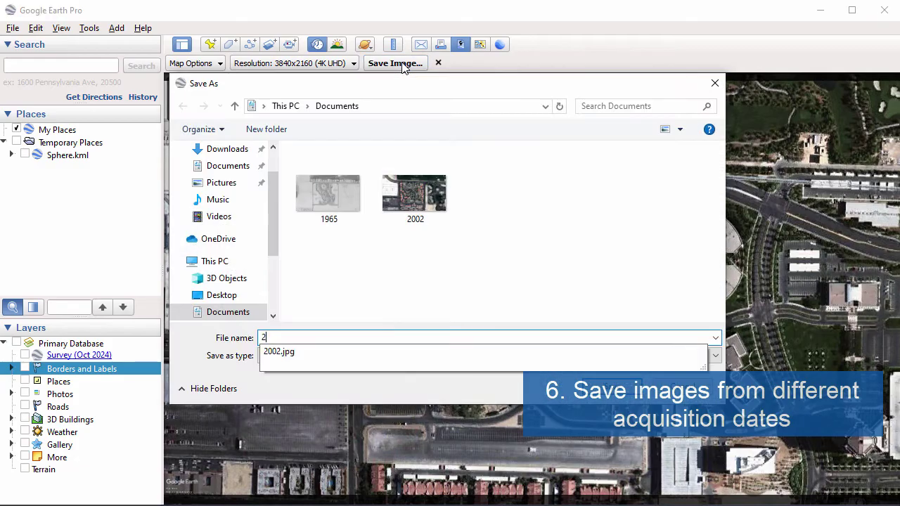
type("00")
key("Return")
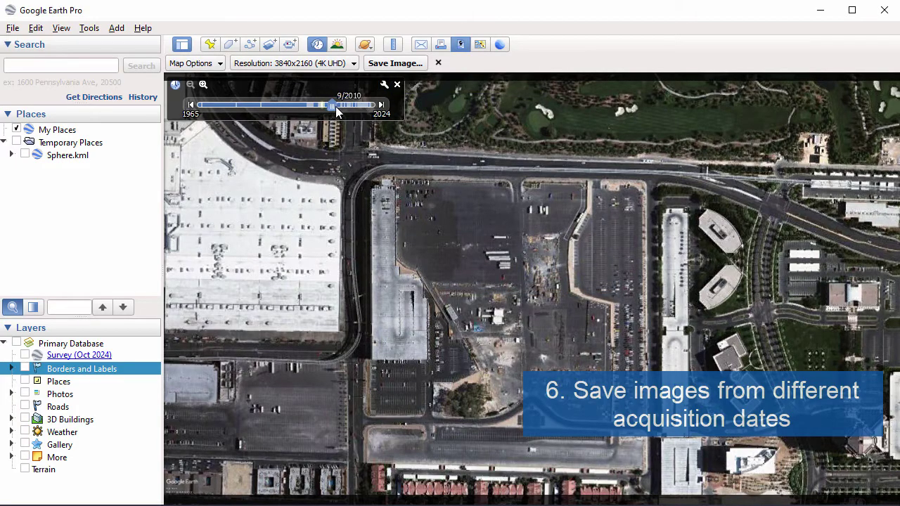
Switch the historical imagery to 5/2019 and save the view in Documents as a JPEG image named 2019
left_click_drag(335, 106, 357, 105)
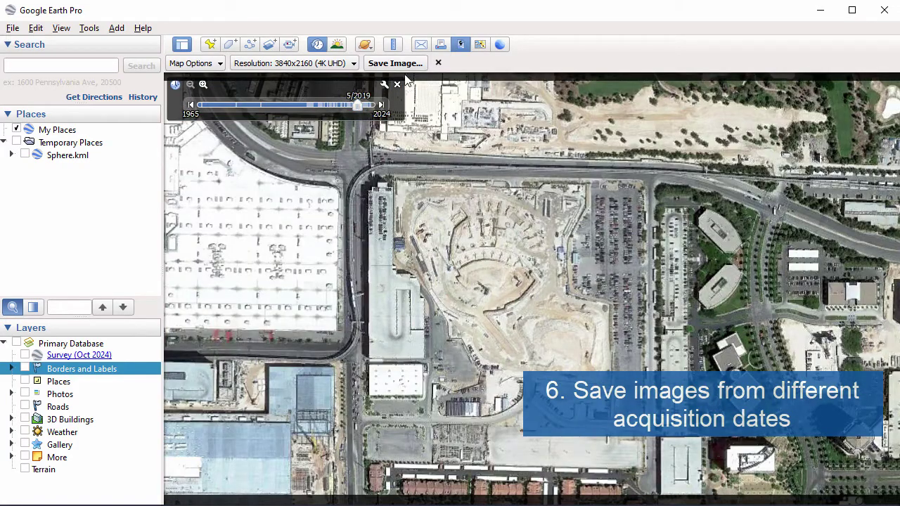
left_click(403, 67)
type("20")
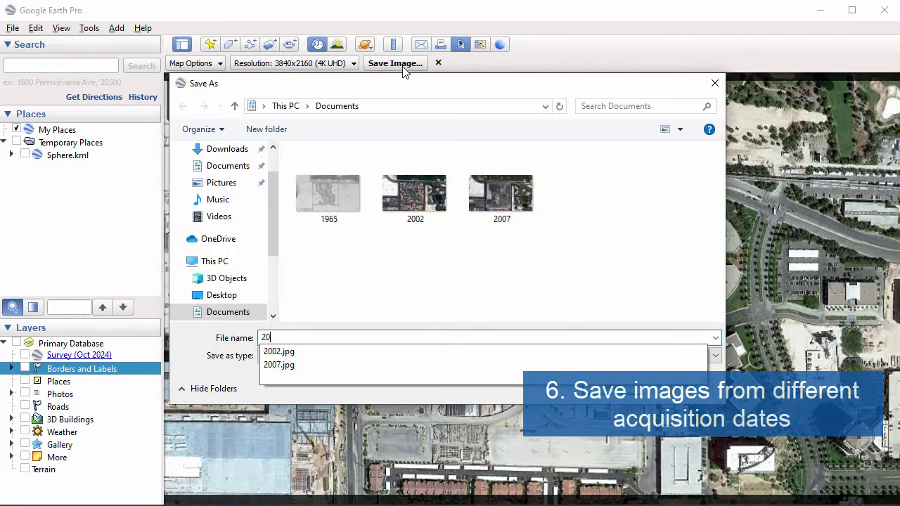
type("19")
key("Return")
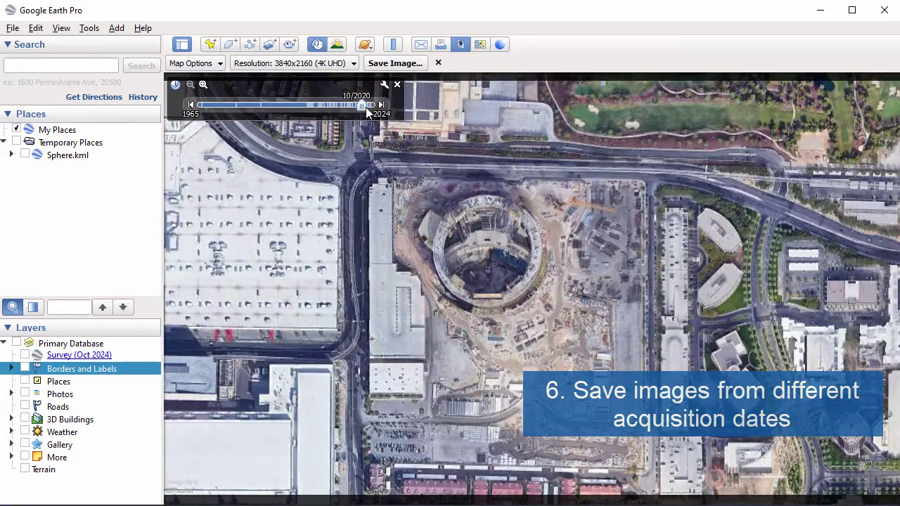
Save the 10/2020 historical imagery view in Documents as a JPEG image named 2020
left_click(395, 63)
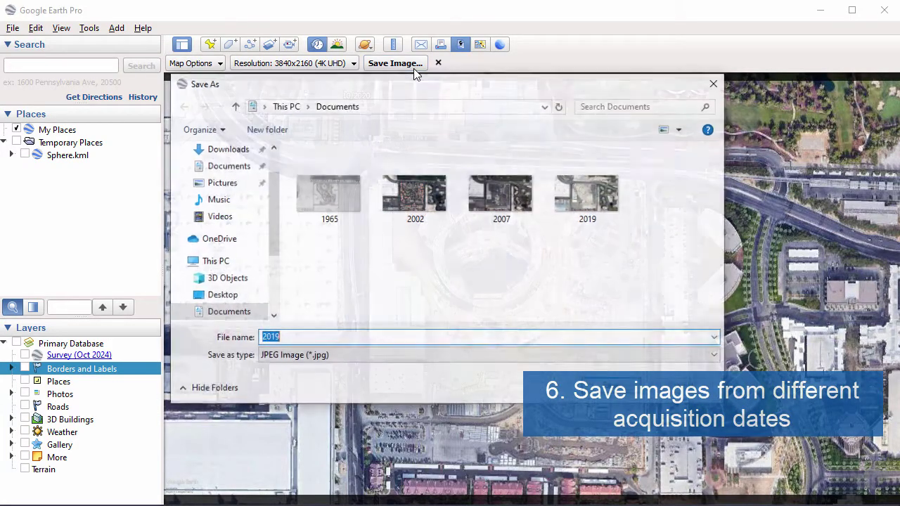
type("2020")
key("Return")
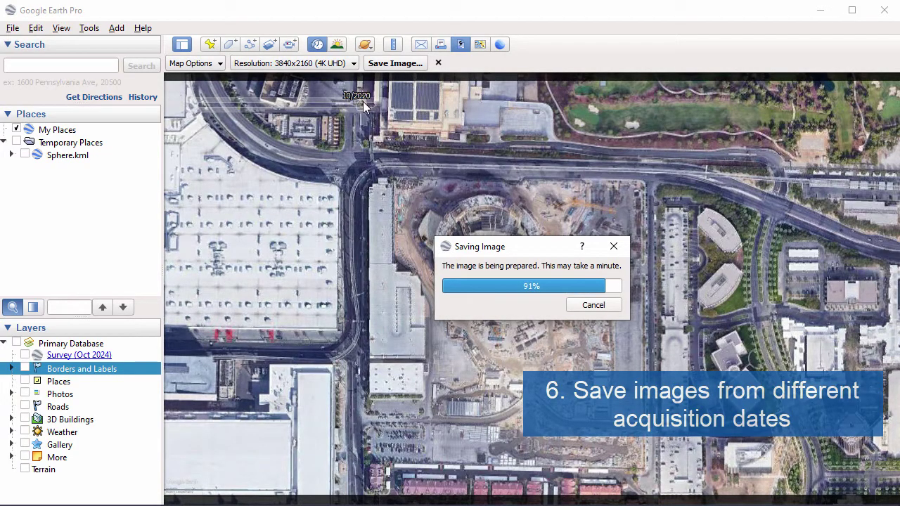
Set the historical imagery to 9/2021 and save the view in Documents as a JPEG image named 2021
left_click_drag(360, 105, 368, 105)
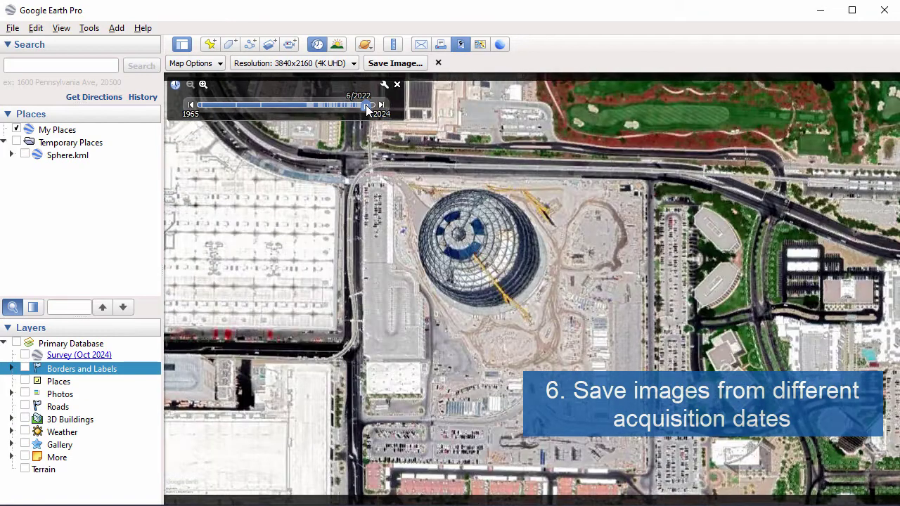
left_click_drag(363, 108, 363, 107)
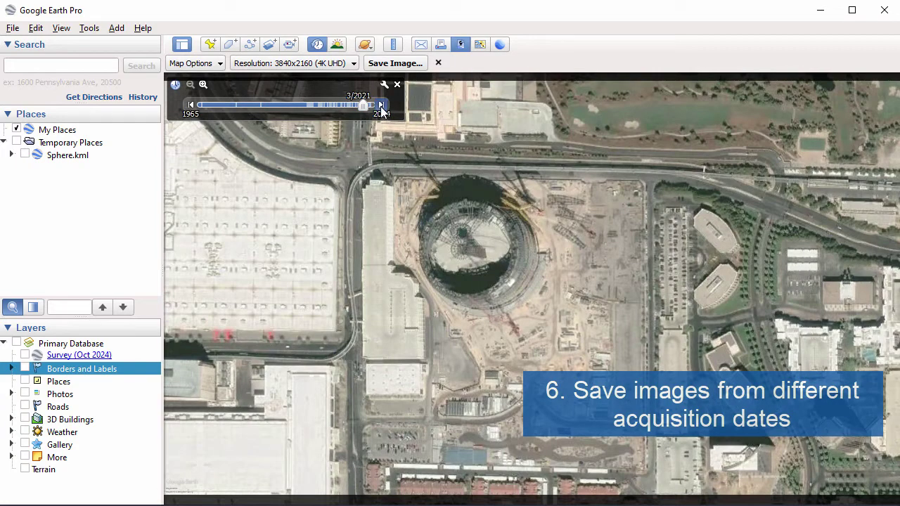
left_click(380, 106)
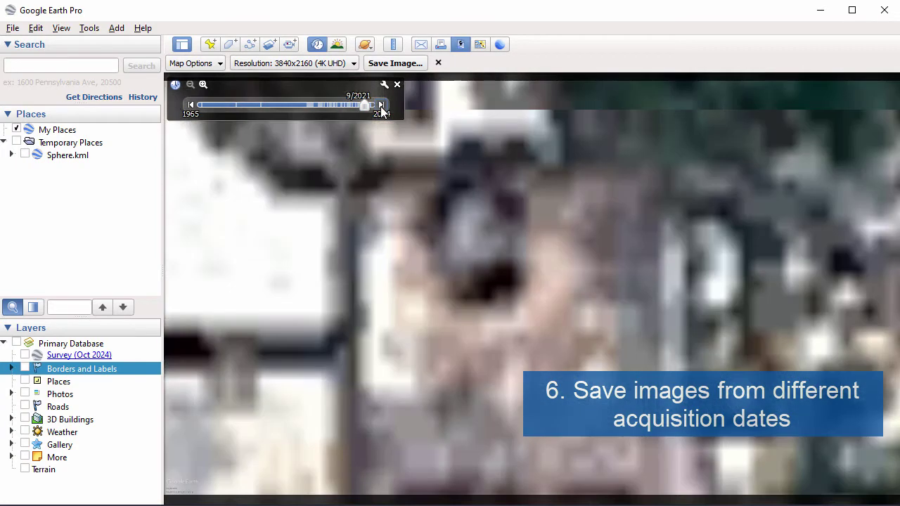
left_click(416, 65)
type("2021")
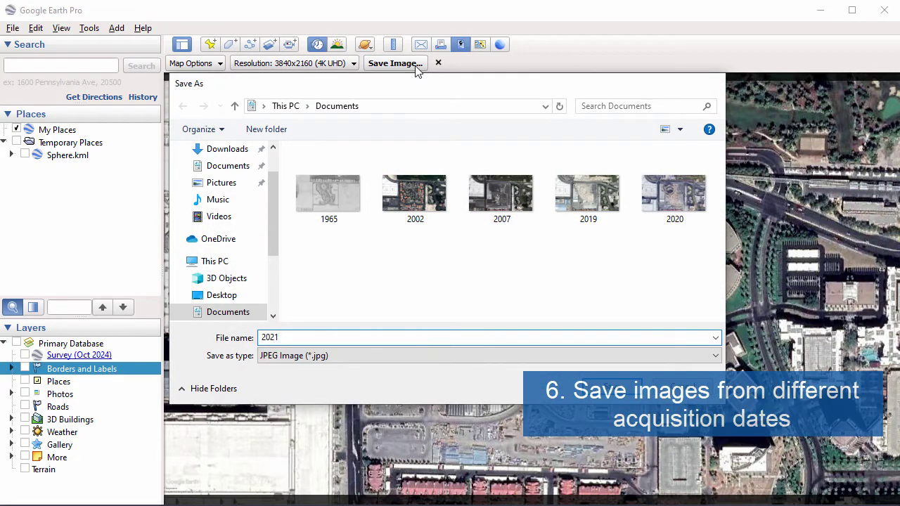
key("Return")
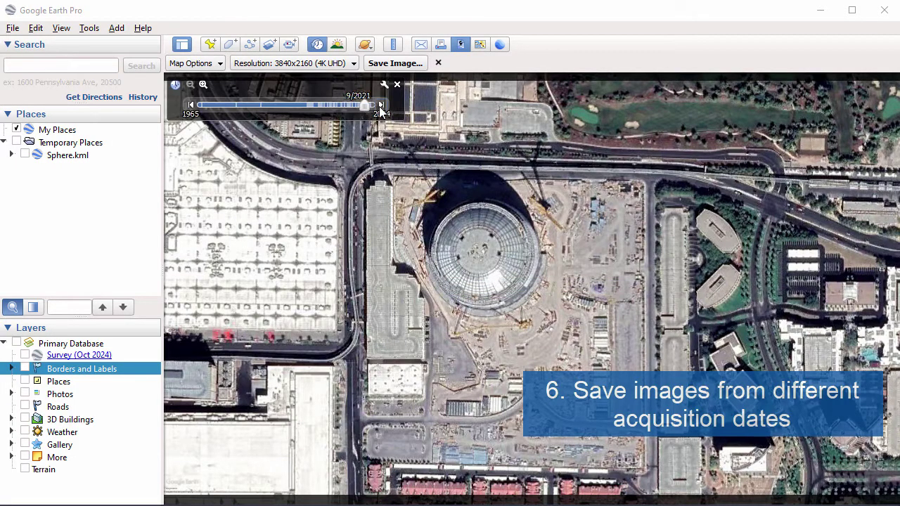
Advance the historical imagery to 11/2022 and save the view in Documents as a JPEG image named 2022
left_click(381, 107)
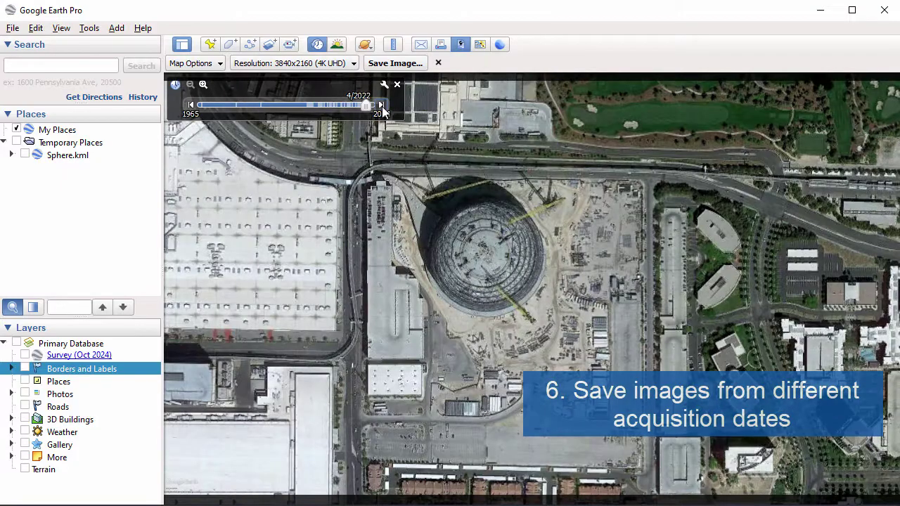
left_click(382, 107)
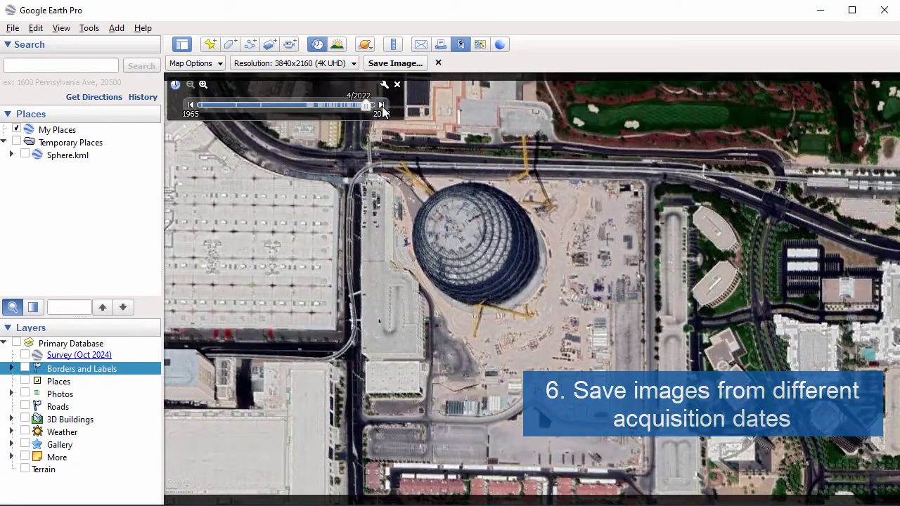
left_click(381, 105)
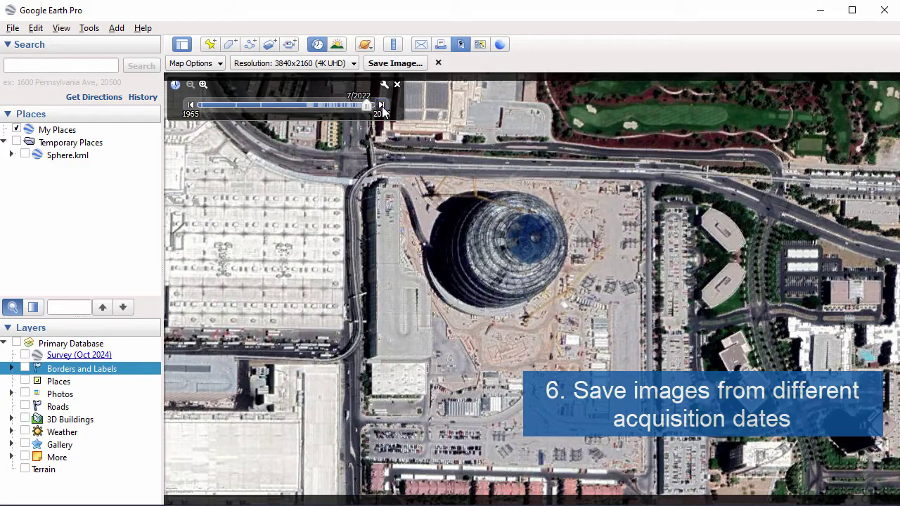
left_click(381, 107)
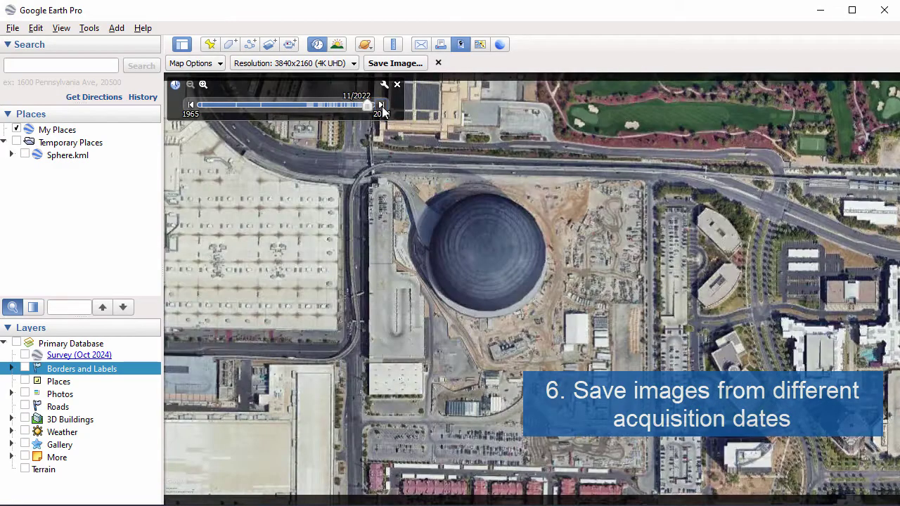
left_click(408, 64)
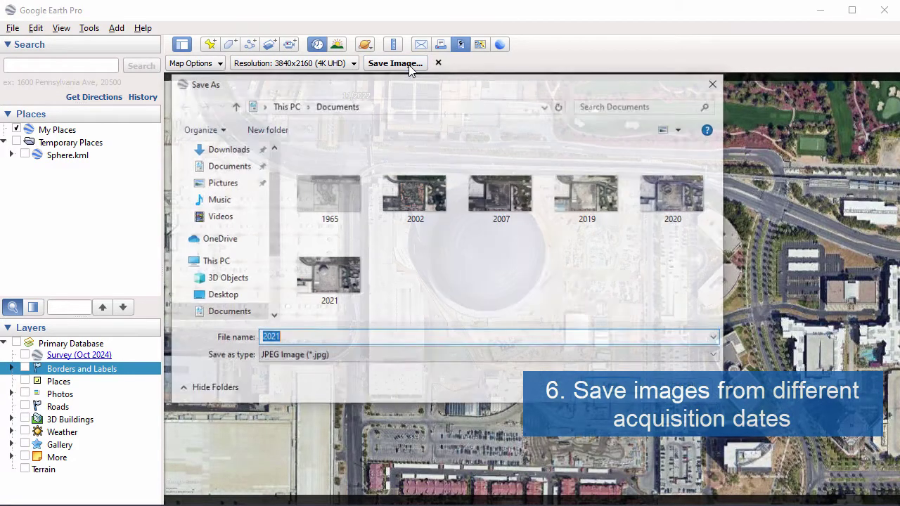
type("2022")
key("Return")
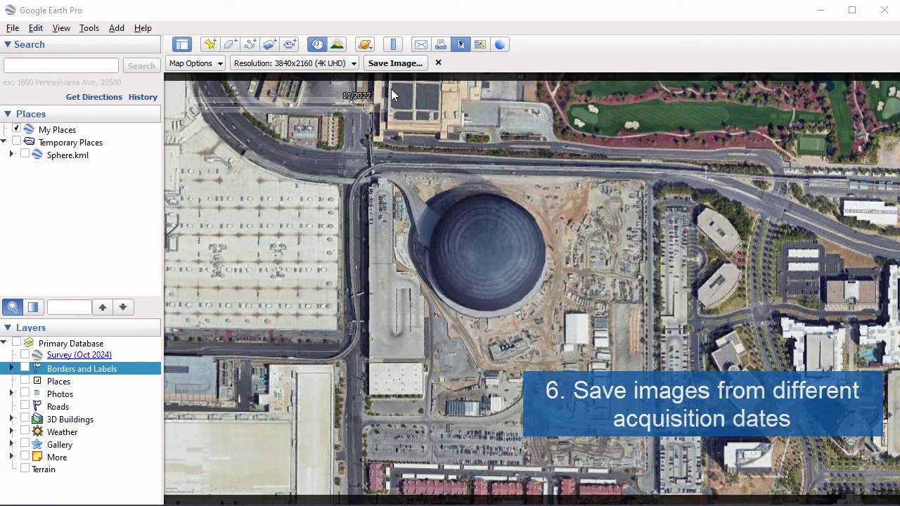
Move the historical imagery to 5/2024 and save the view in Documents as a JPEG image named 2024
mouse_move(371, 107)
left_click_drag(368, 106, 379, 106)
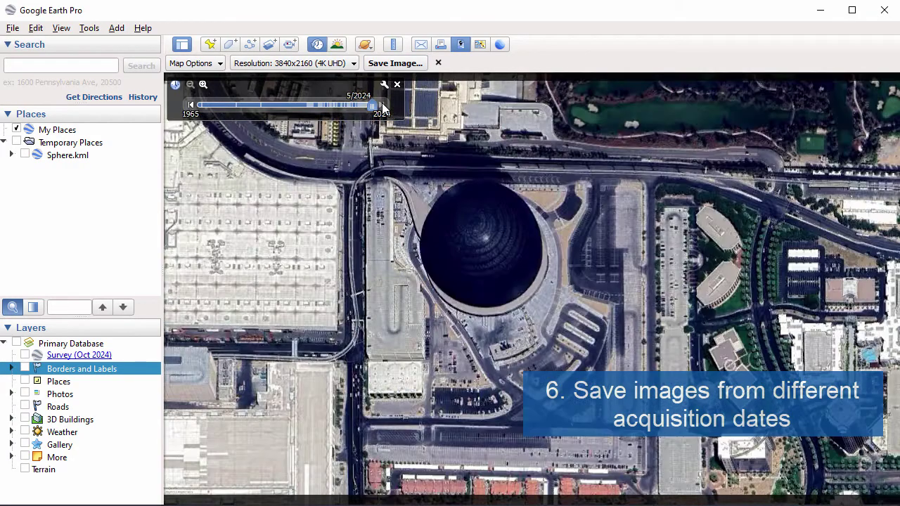
left_click(399, 65)
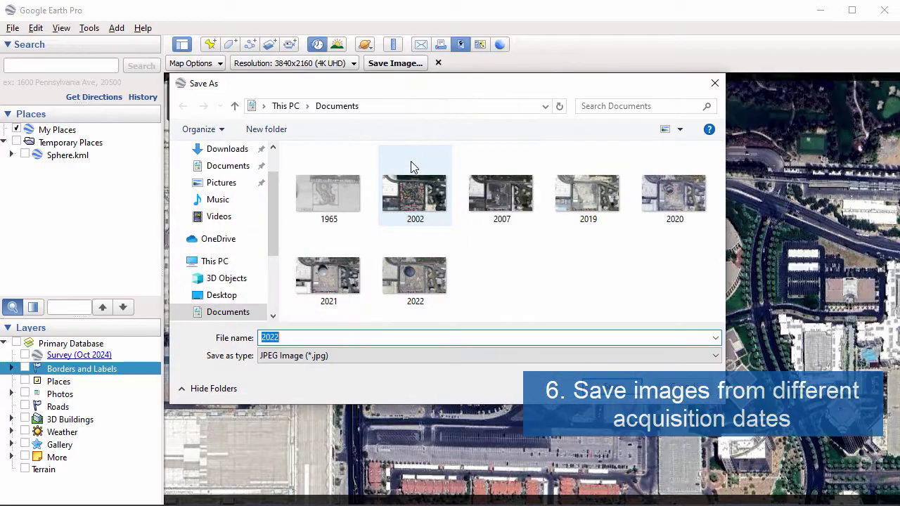
type("2020")
key("BackSpace")
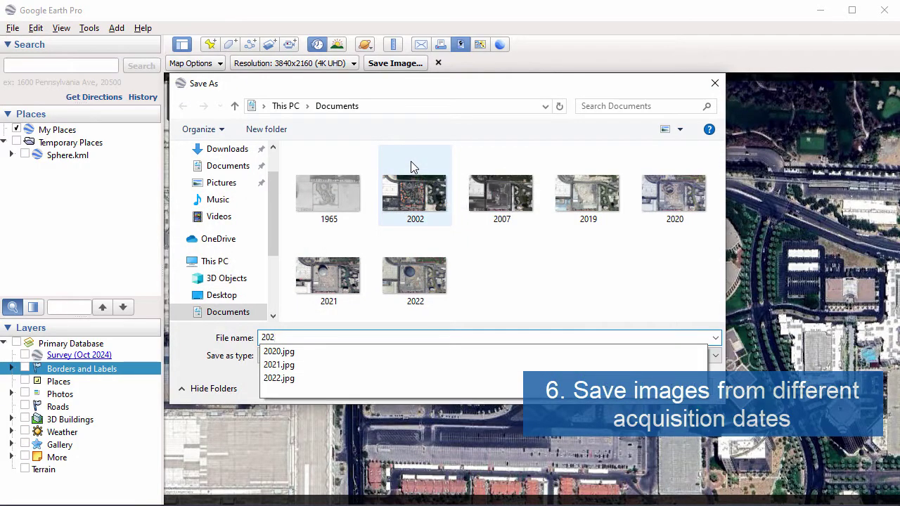
type("4")
left_click(598, 389)
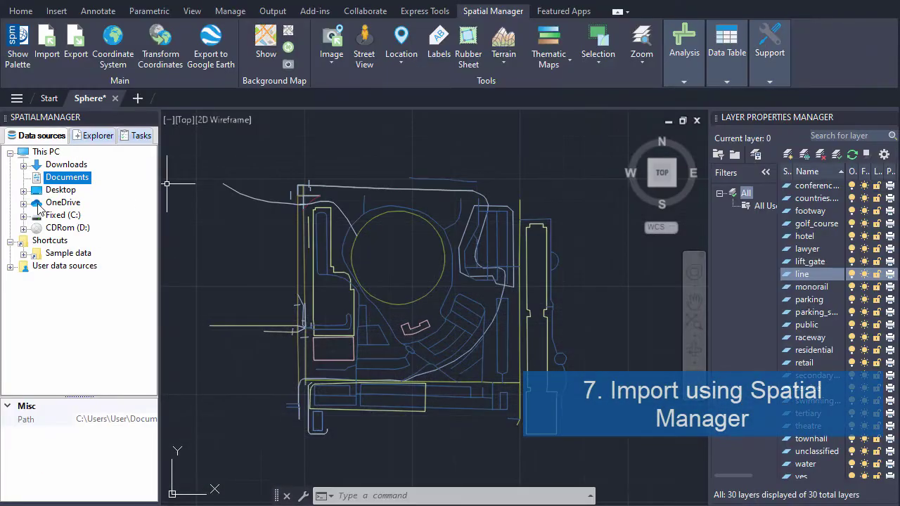
In AutoCAD, refresh the Documents data source and import 1965.jpg, using the Google Earth Print file sphere.geprint as its positioning source
right_click(83, 181)
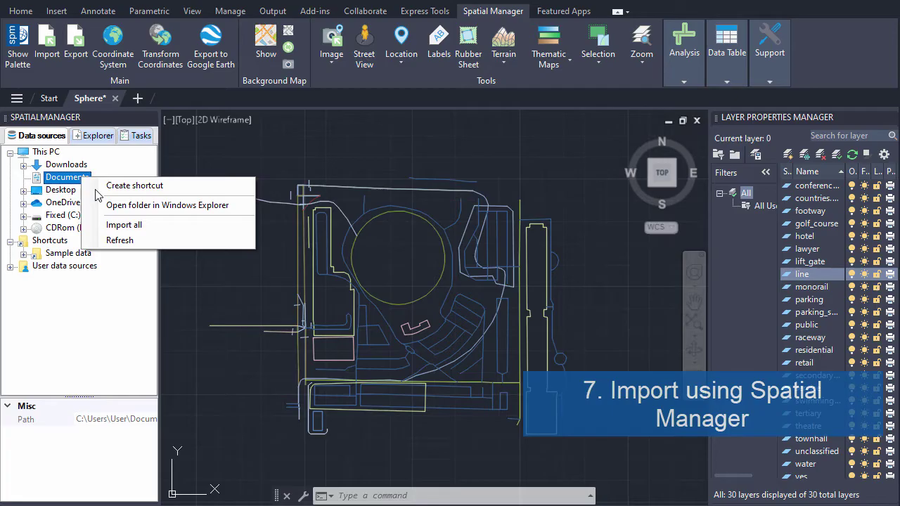
left_click(122, 240)
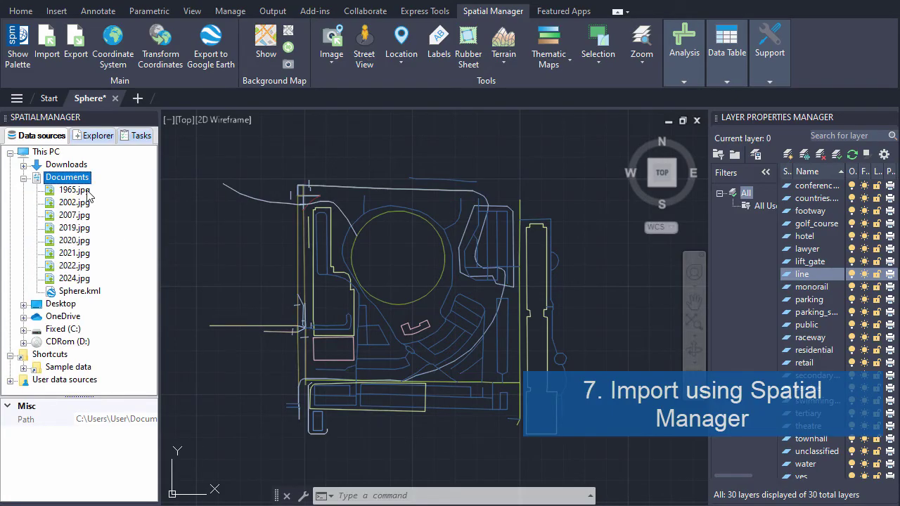
right_click(90, 191)
left_click(109, 215)
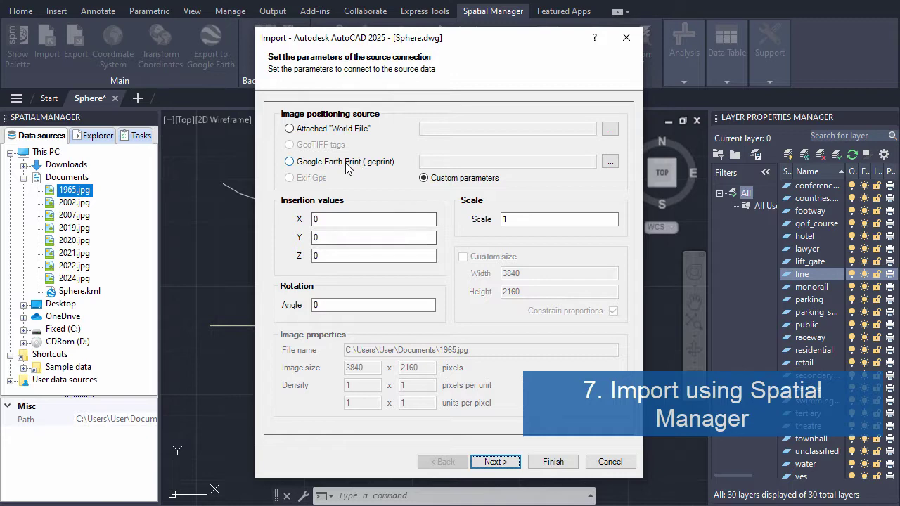
left_click(317, 161)
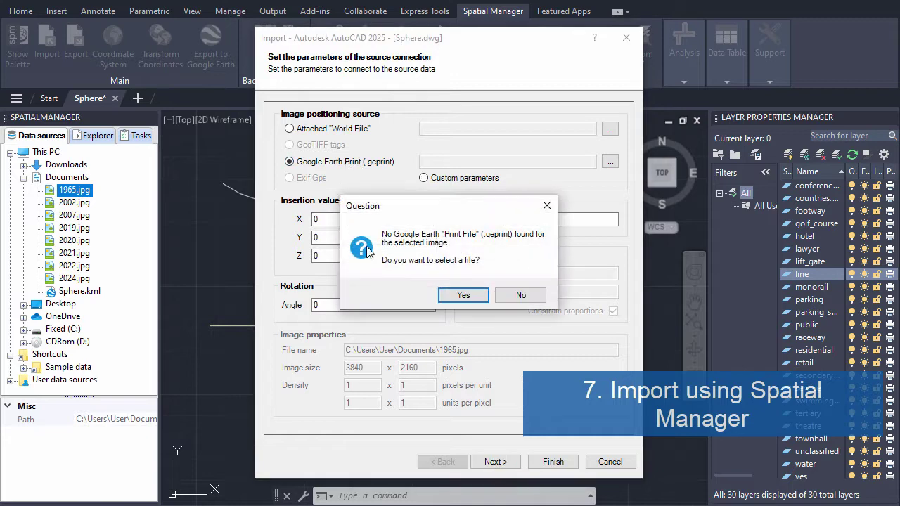
left_click(463, 294)
double_click(359, 194)
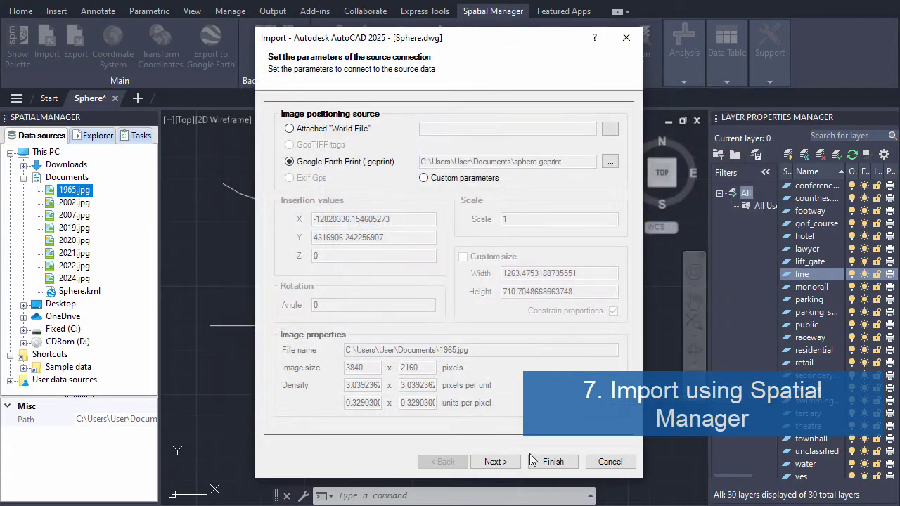
left_click(552, 461)
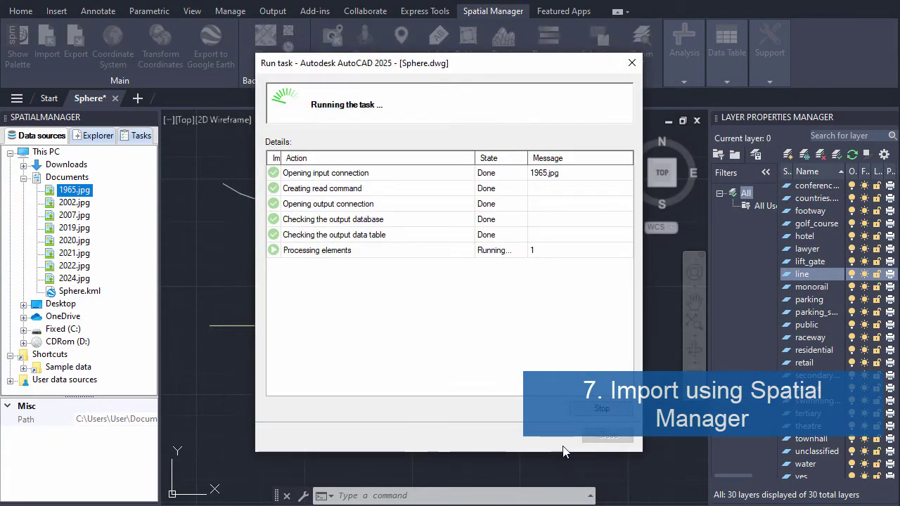
left_click(594, 437)
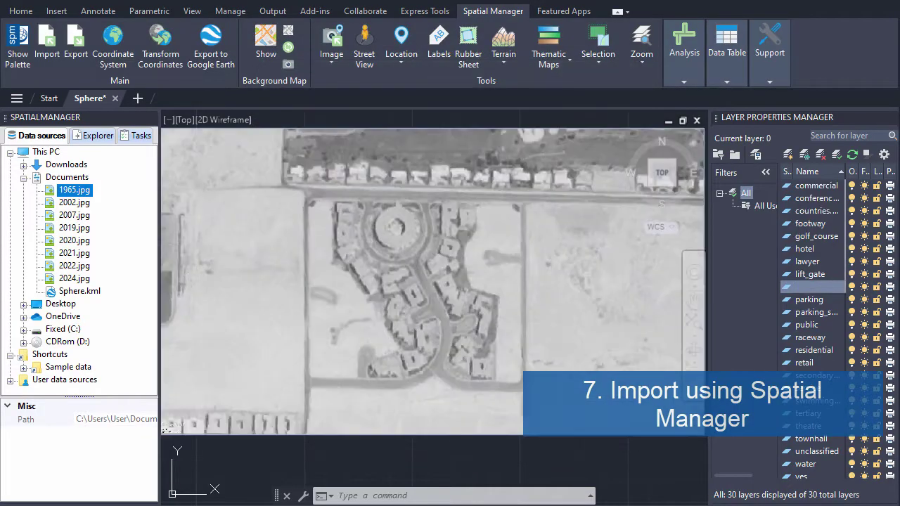
Import 2002.jpg from Documents into the drawing, positioned with the Google Earth Print file sphere.geprint
right_click(82, 203)
left_click(102, 231)
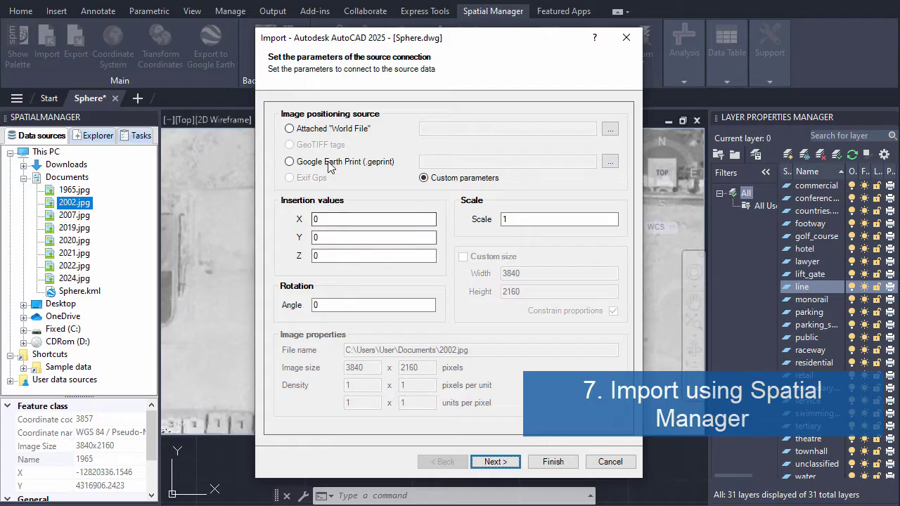
left_click(289, 162)
left_click(461, 294)
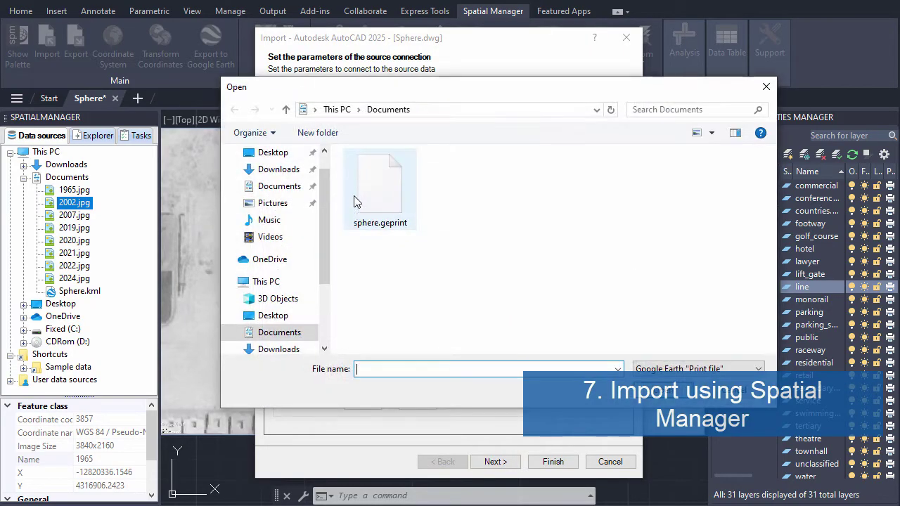
left_click(360, 200)
double_click(360, 200)
left_click(552, 461)
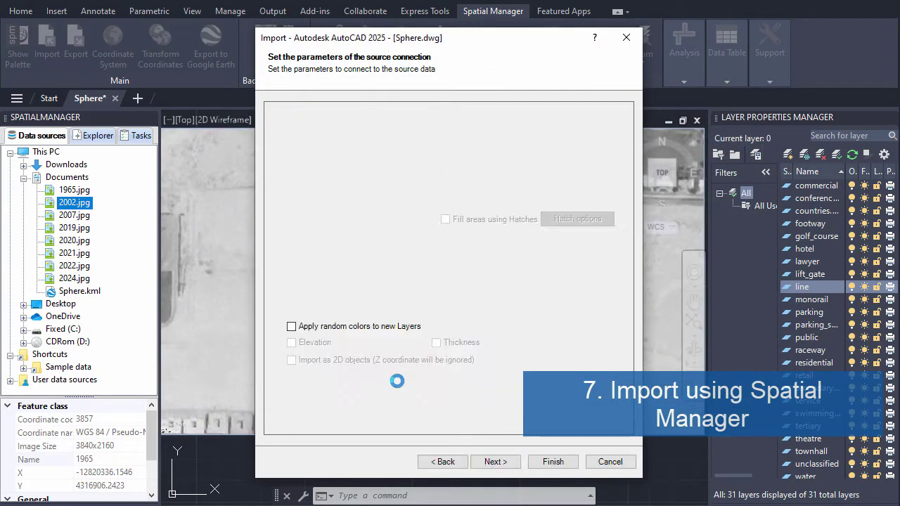
left_click(608, 437)
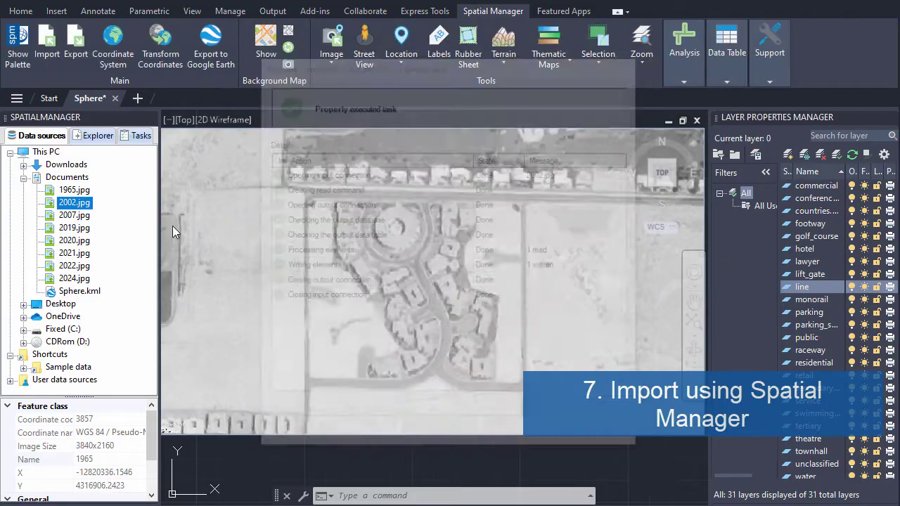
Import 2007.jpg from Documents into the current drawing, using the Google Earth Print file sphere.geprint as its image positioning source
right_click(89, 217)
left_click(179, 243)
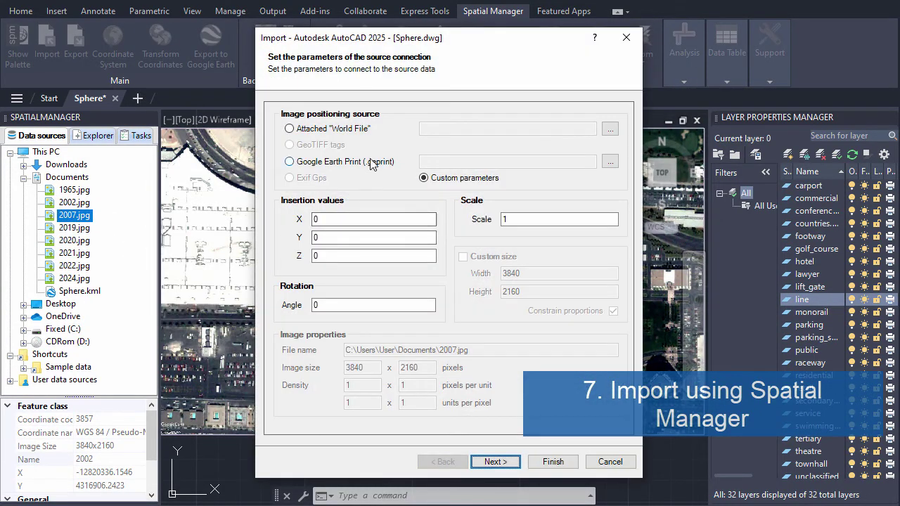
left_click(357, 161)
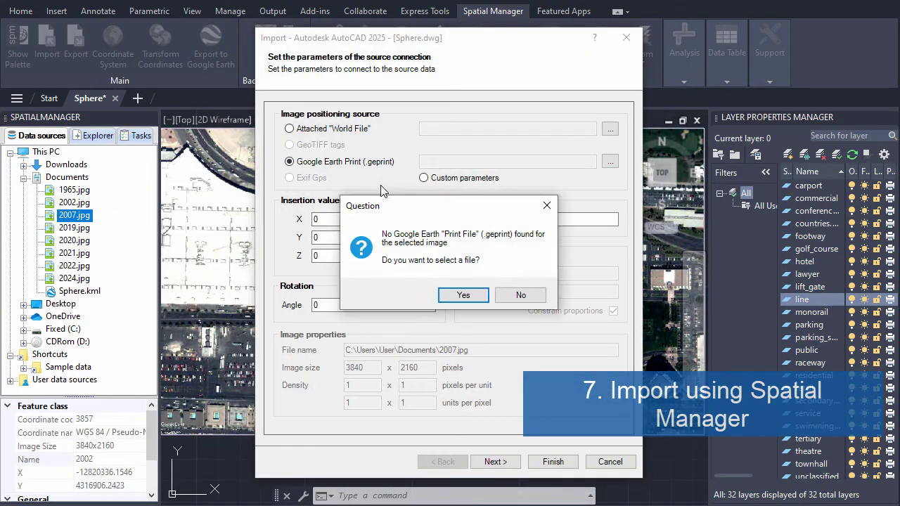
left_click(464, 295)
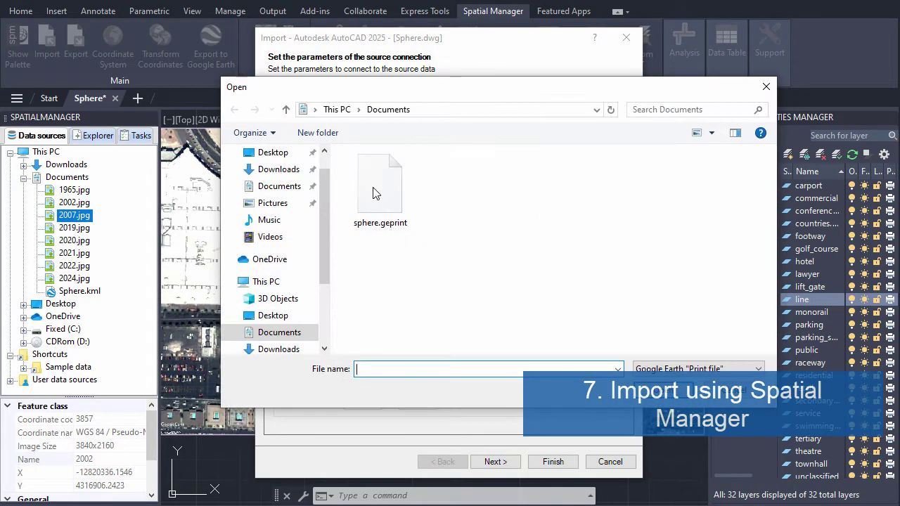
double_click(376, 190)
left_click(551, 461)
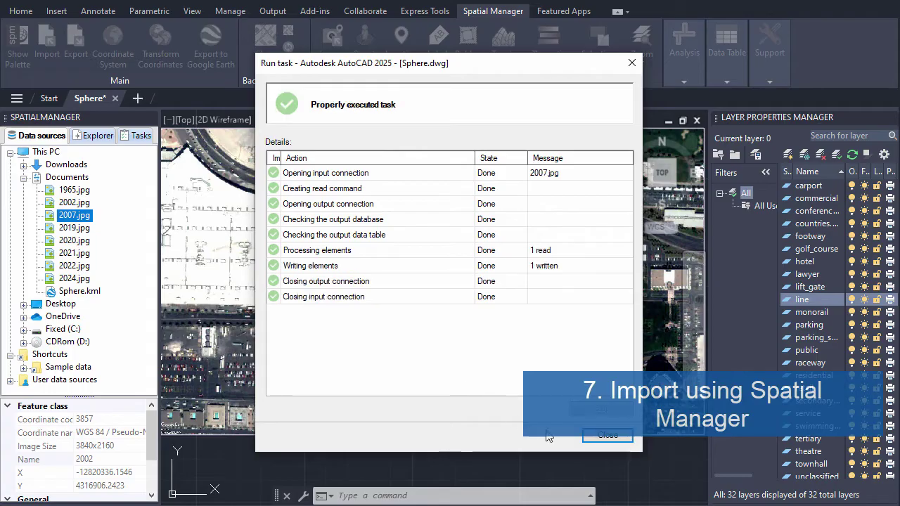
left_click(606, 436)
Import 2019.jpg from Documents into the current drawing, positioned with the Google Earth Print file sphere.geprint
right_click(102, 228)
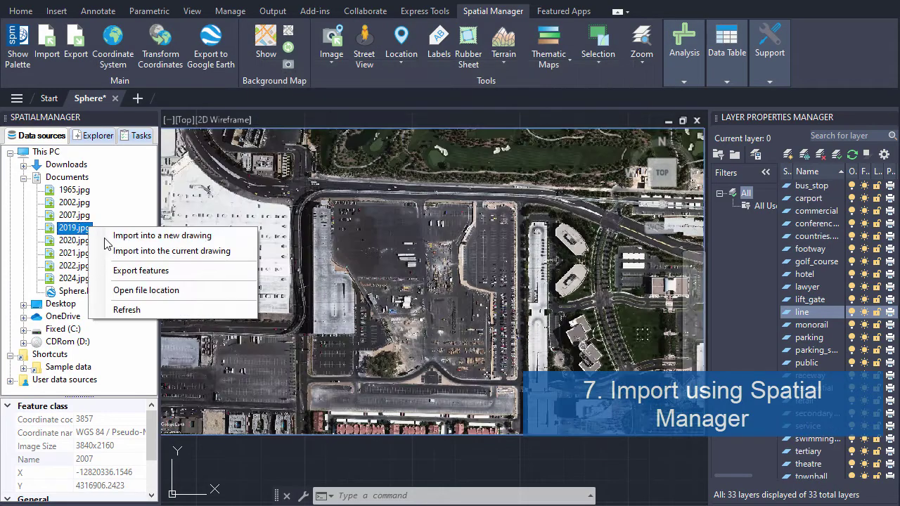
left_click(116, 253)
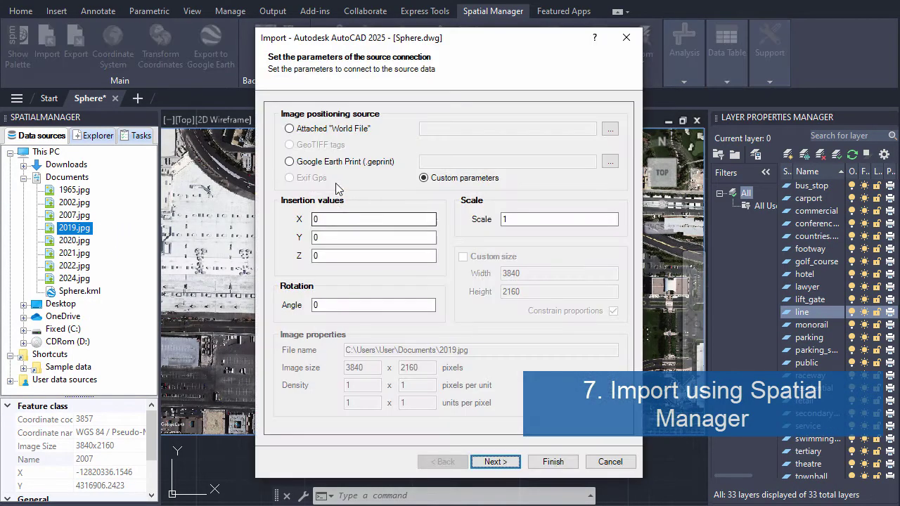
left_click(336, 164)
left_click(463, 295)
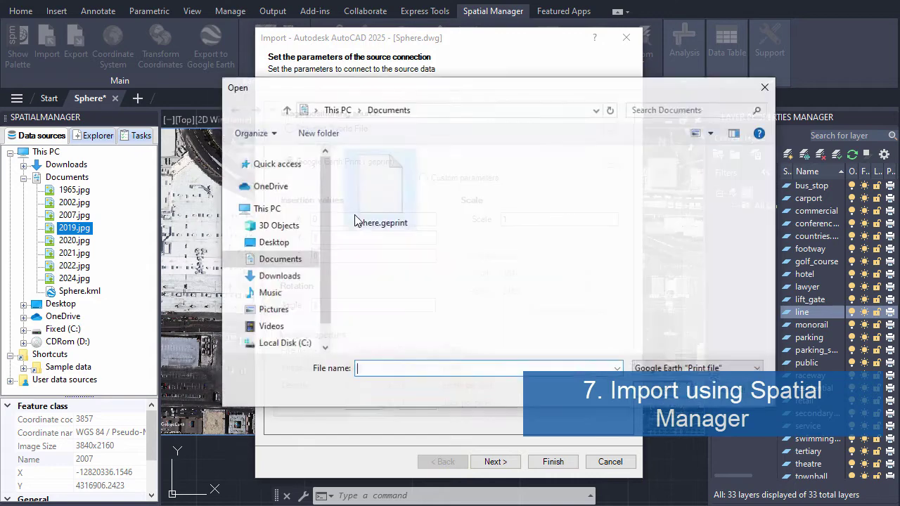
double_click(377, 185)
left_click(534, 461)
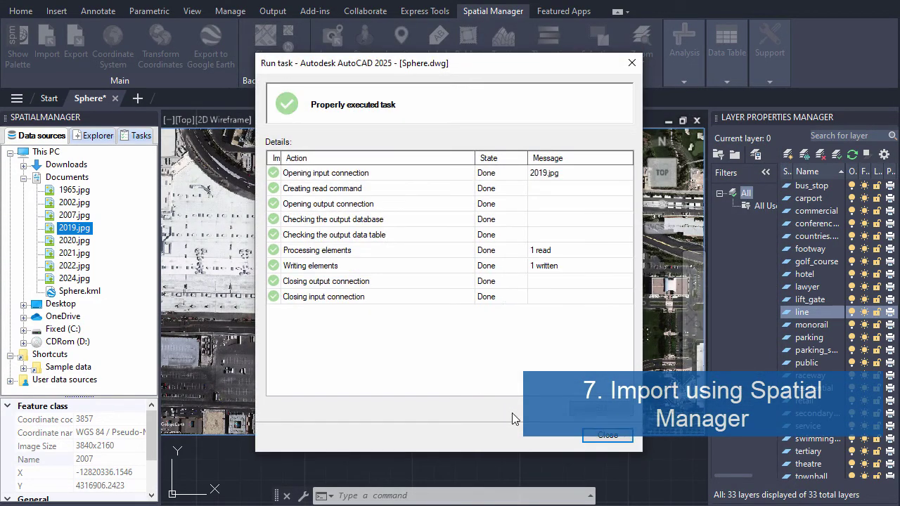
left_click(607, 436)
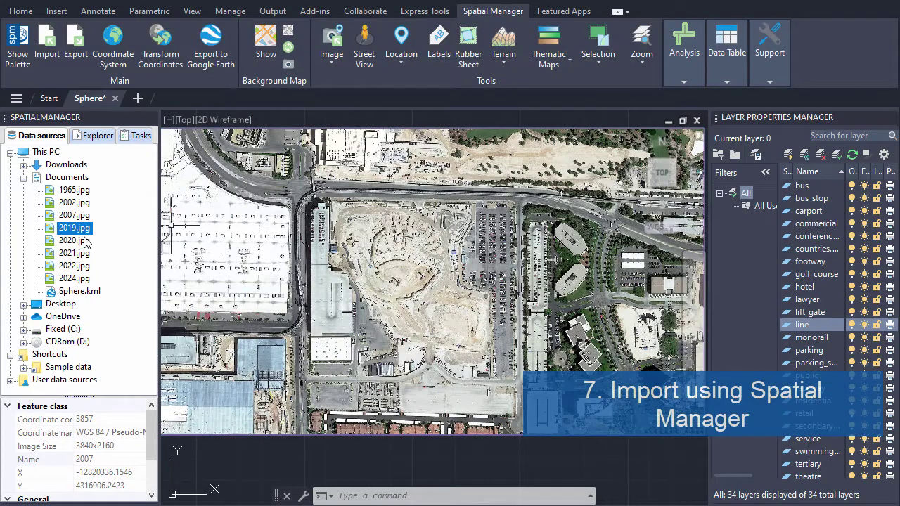
Import 2020.jpg from Documents into the current drawing, positioned with the Google Earth Print file sphere.geprint
right_click(86, 242)
left_click(107, 260)
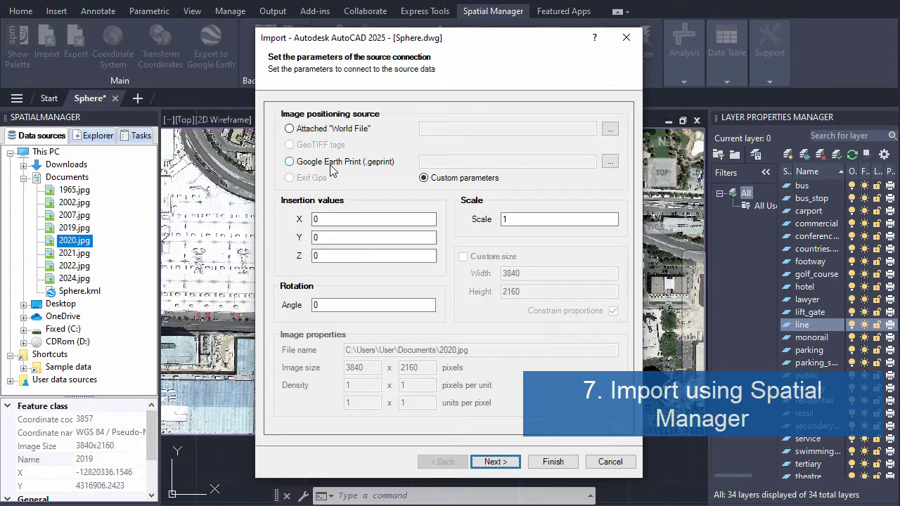
left_click(289, 161)
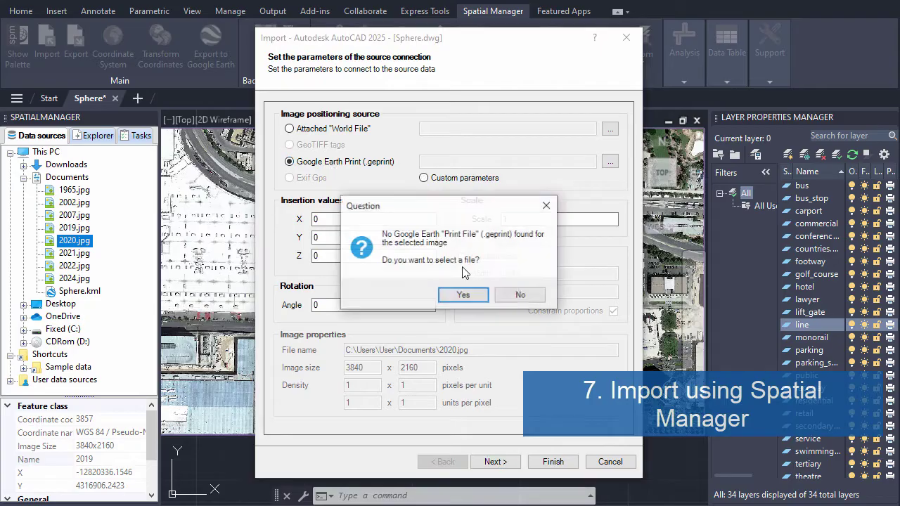
left_click(463, 295)
left_click(373, 201)
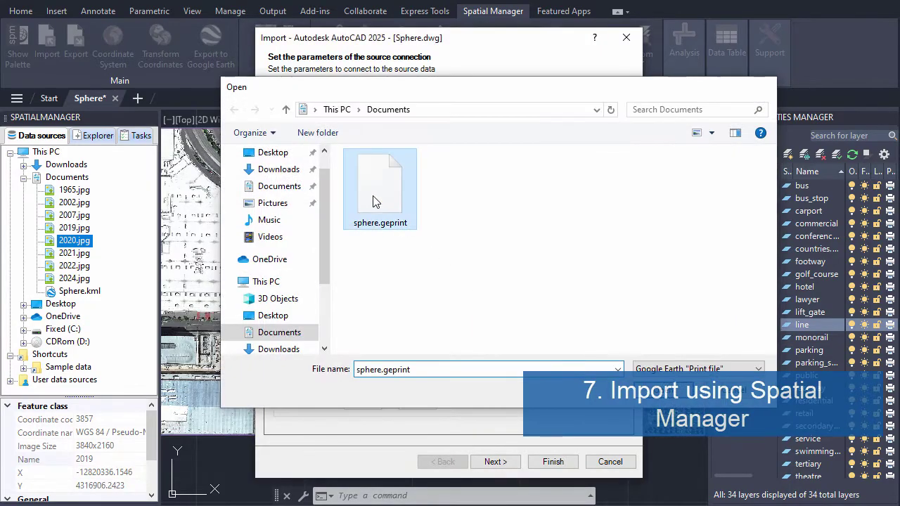
double_click(373, 202)
left_click(551, 460)
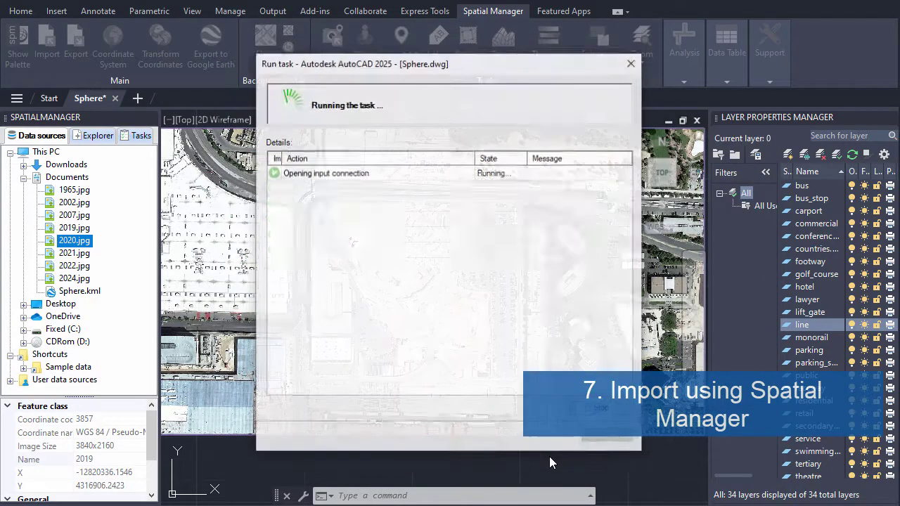
left_click(601, 438)
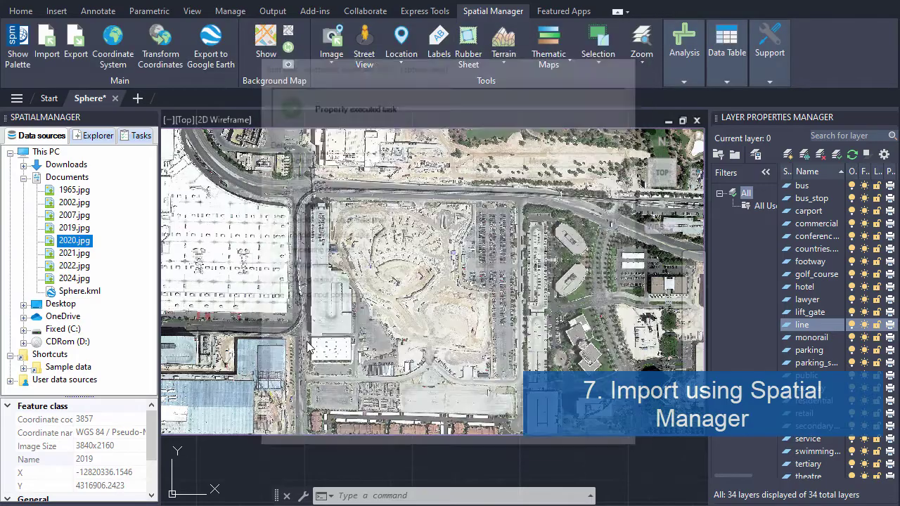
Import 2021.jpg from Documents into the current drawing, positioned with the Google Earth Print file sphere.geprint
right_click(80, 254)
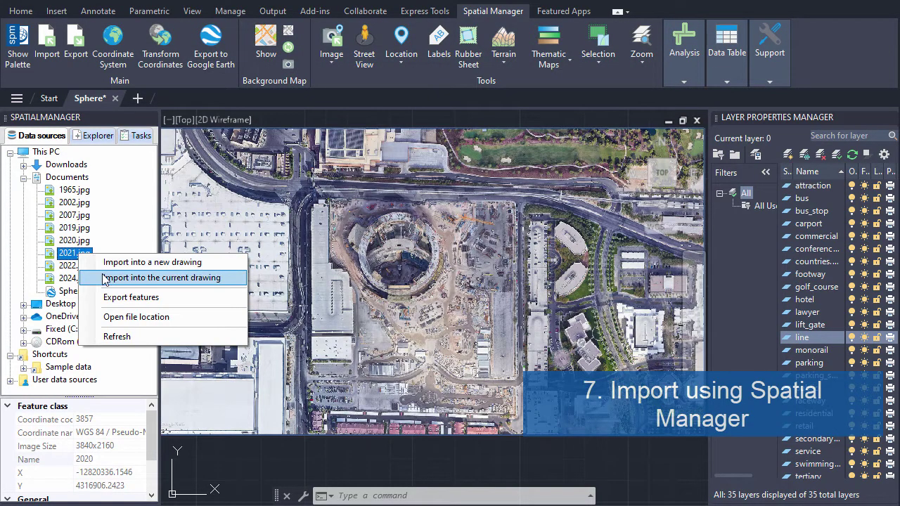
left_click(103, 279)
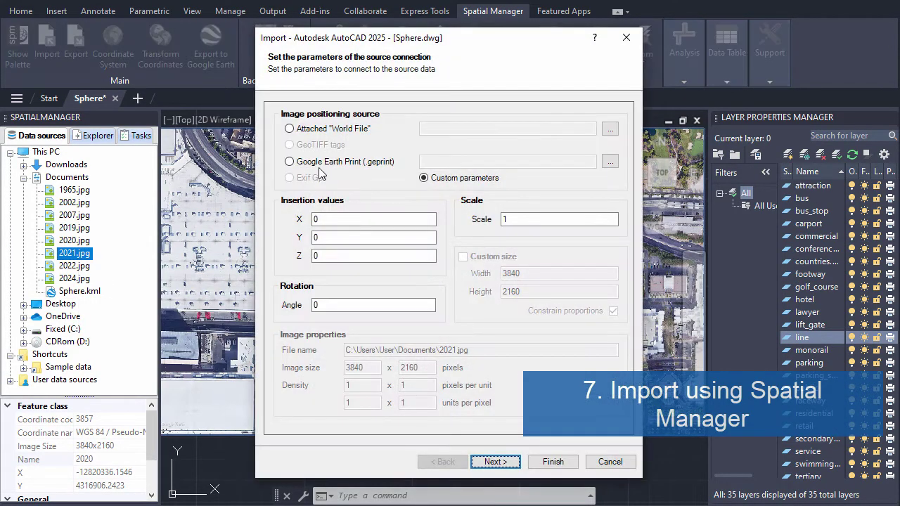
left_click(320, 163)
left_click(458, 293)
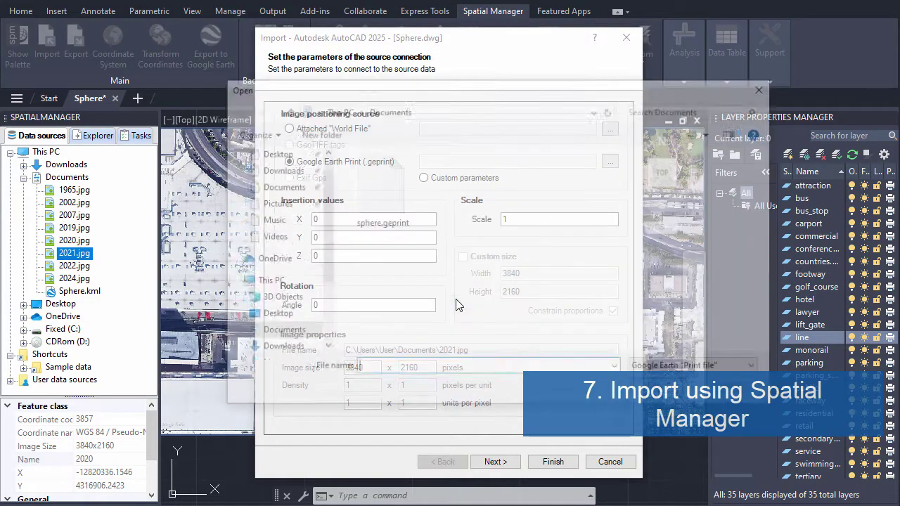
double_click(387, 204)
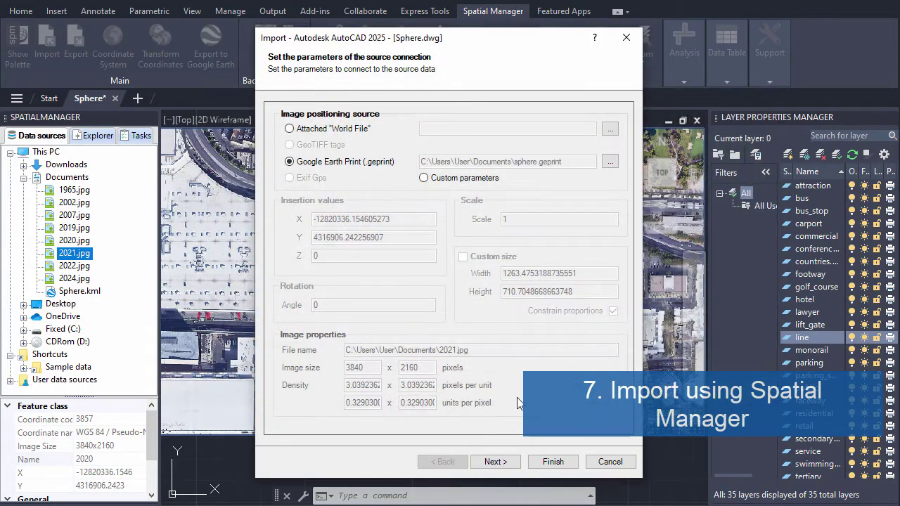
left_click(552, 461)
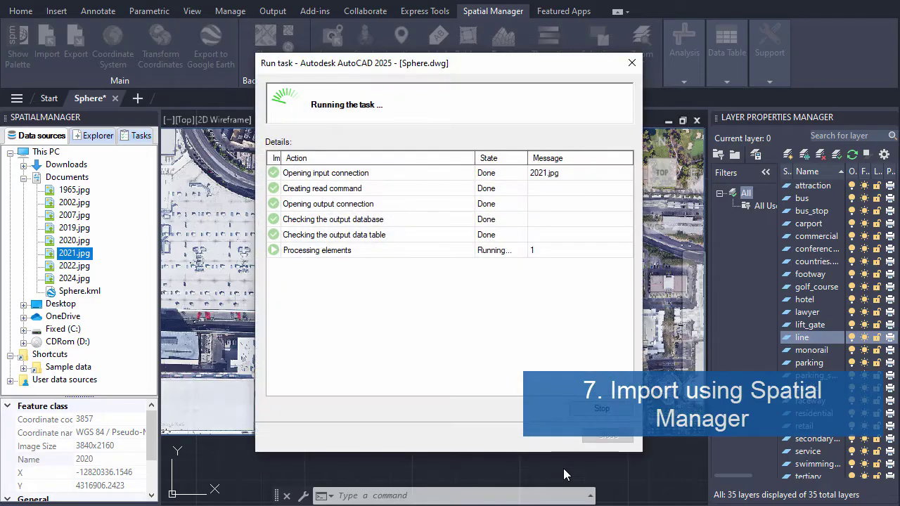
left_click(589, 437)
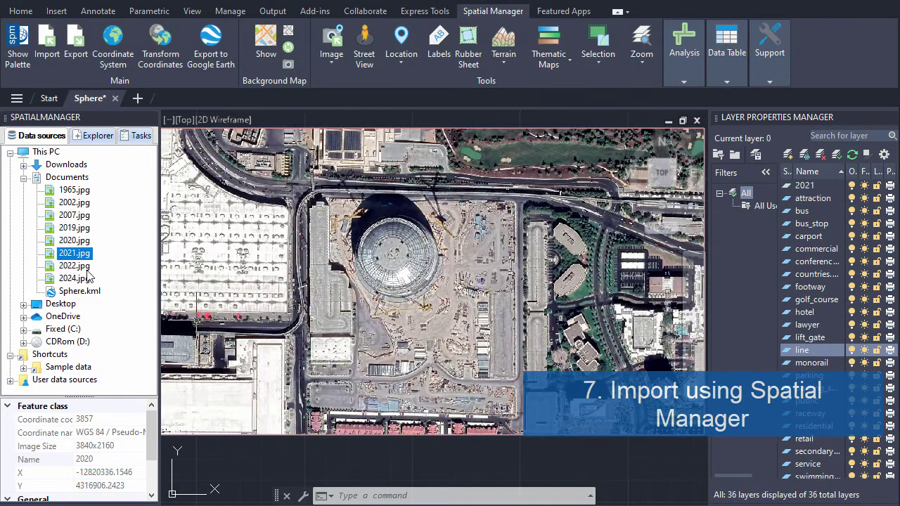
Import 2022.jpg from Documents into the current drawing, positioned with the Google Earth Print file sphere.geprint
right_click(87, 267)
left_click(122, 294)
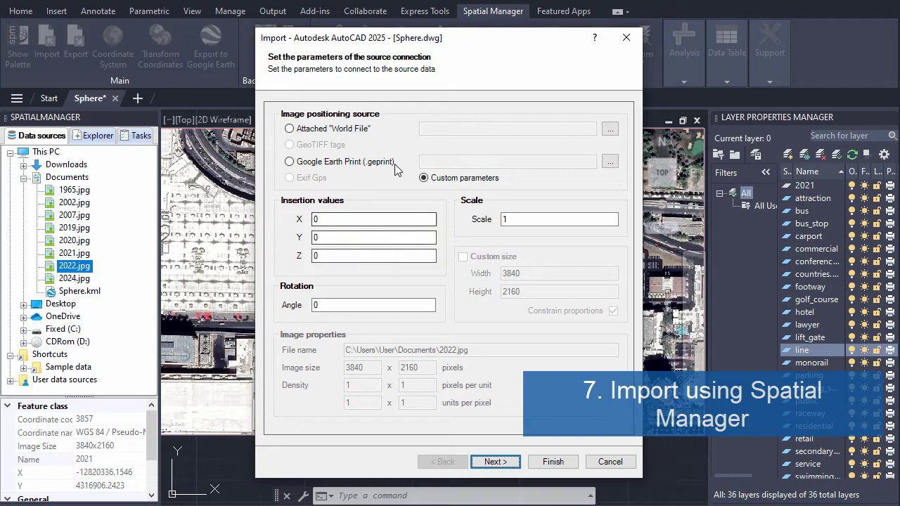
left_click(391, 163)
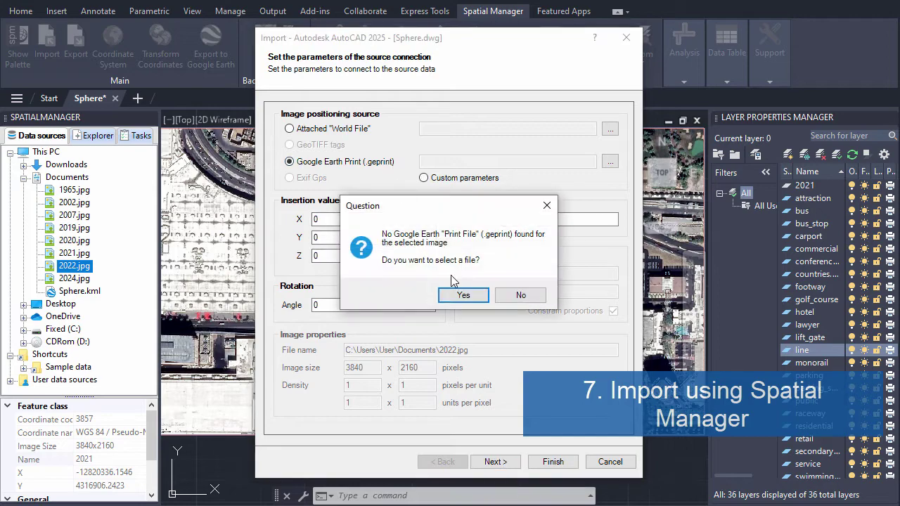
left_click(463, 295)
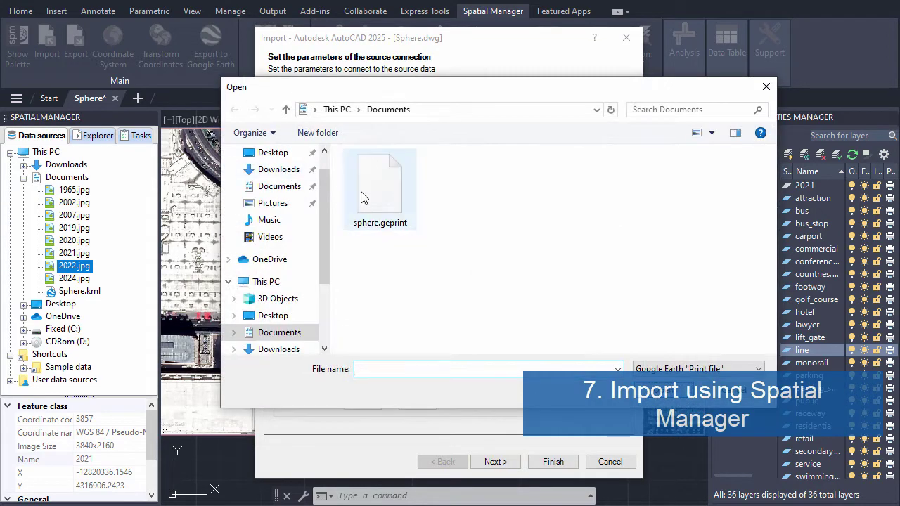
double_click(373, 182)
left_click(543, 461)
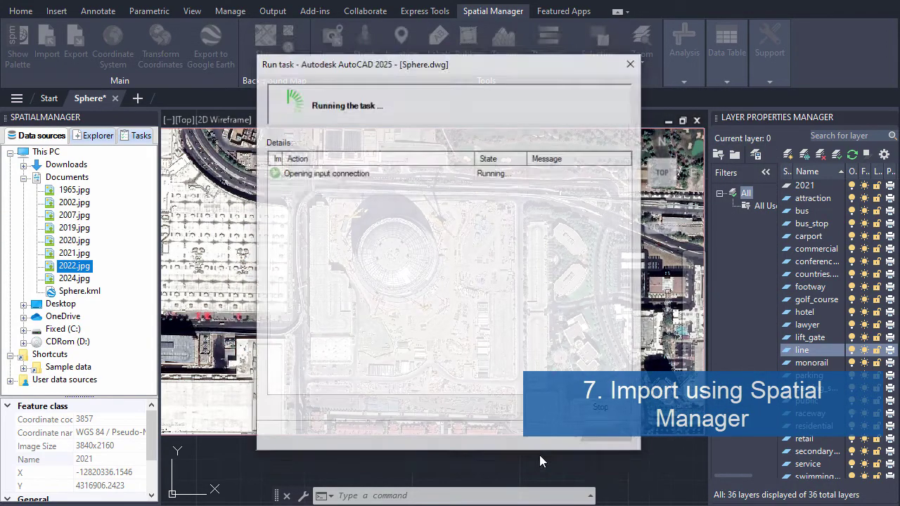
left_click(605, 436)
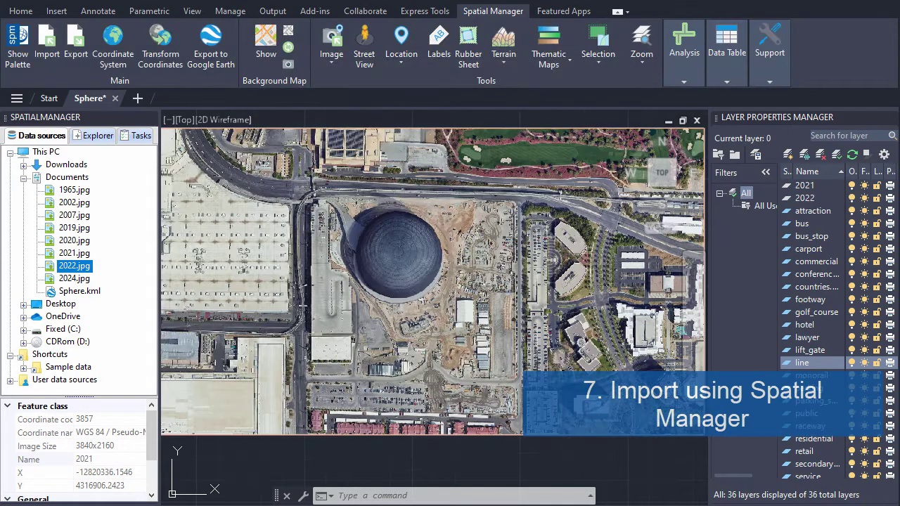
Import 2024.jpg from Documents into the current drawing, positioned with the Google Earth Print file sphere.geprint
right_click(79, 281)
left_click(105, 306)
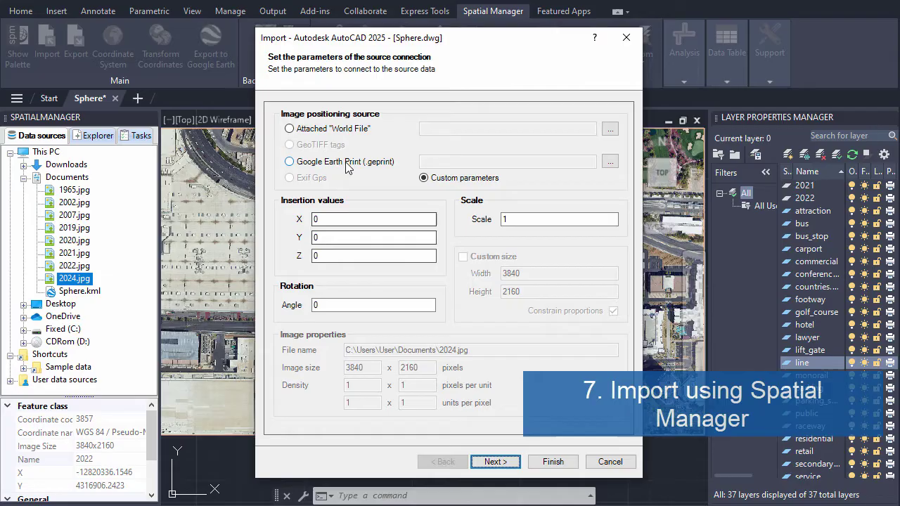
left_click(289, 162)
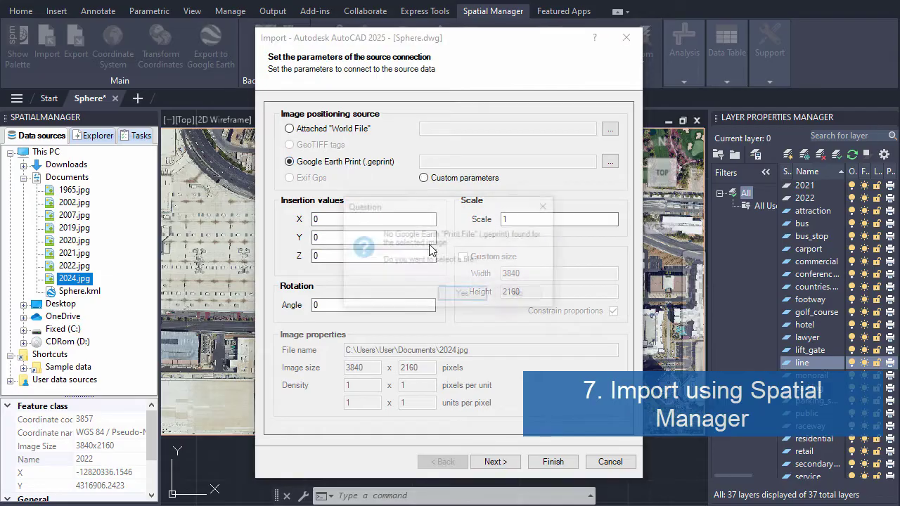
left_click(465, 302)
double_click(392, 183)
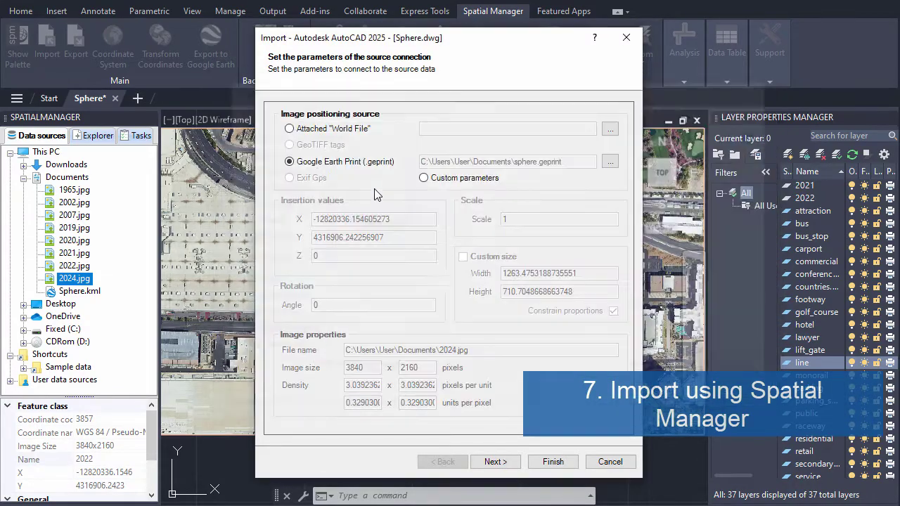
left_click(546, 462)
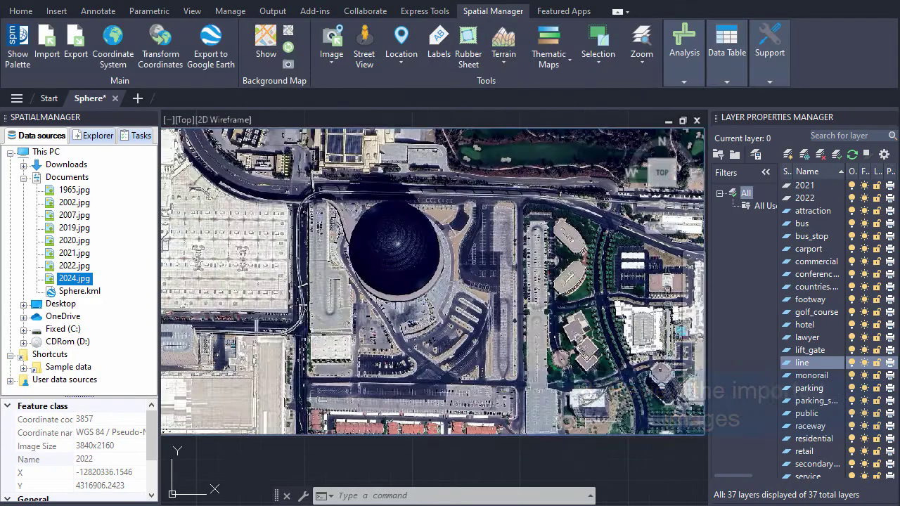
Select all the imported images by their shared border and send them to the back of the draw order, behind the map linework
scroll(504, 362, "down", 3)
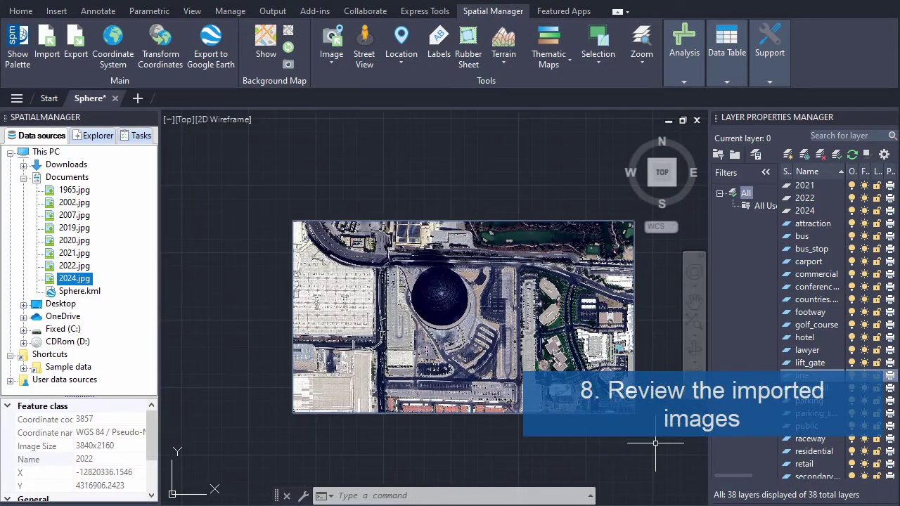
left_click(628, 443)
left_click(608, 404)
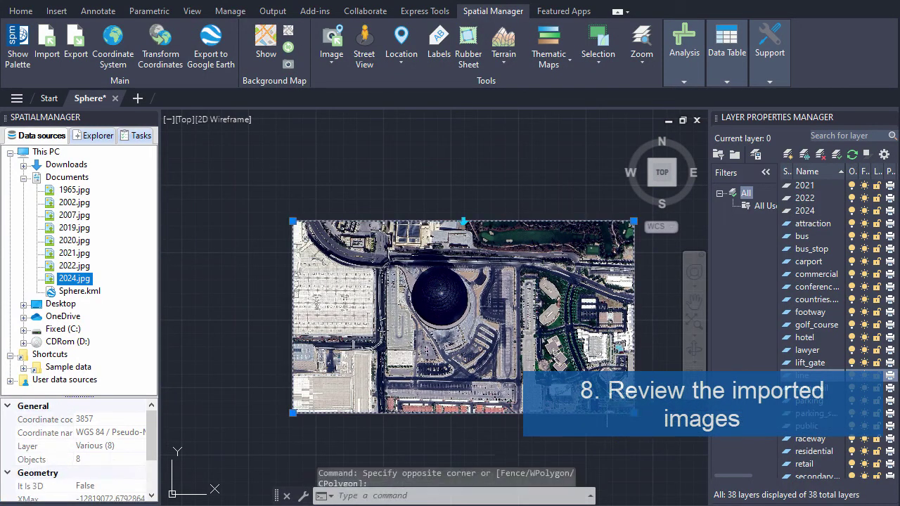
right_click(274, 279)
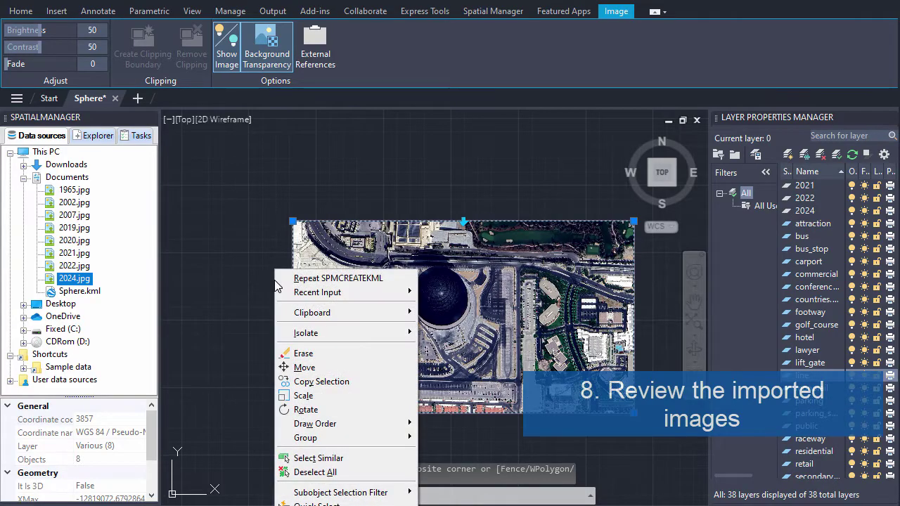
mouse_move(371, 424)
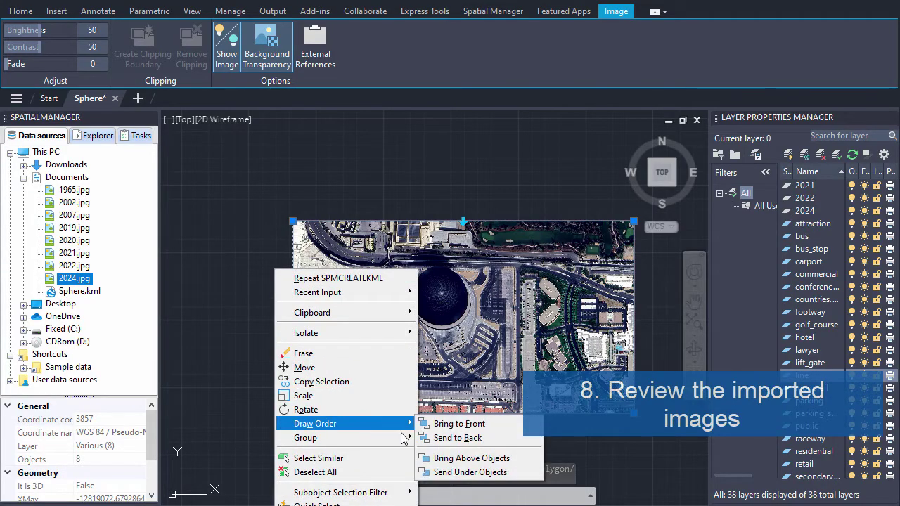
left_click(457, 438)
key("Escape")
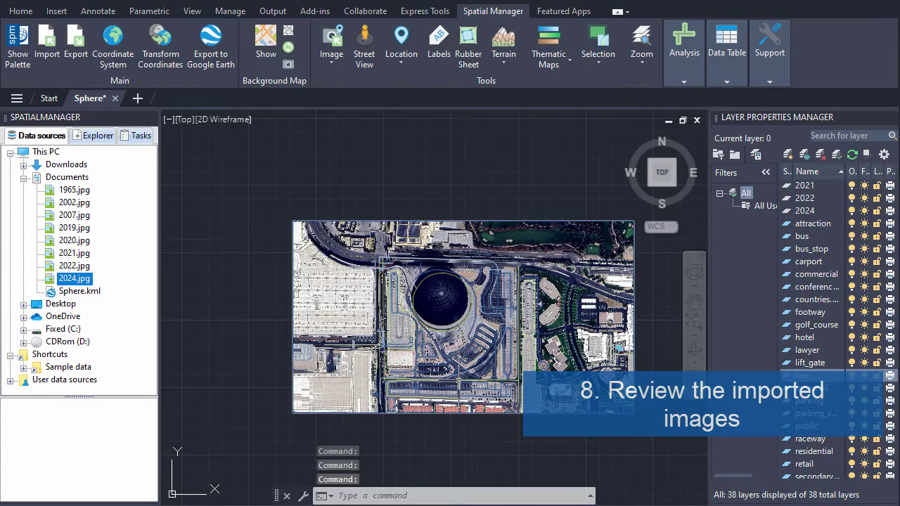
scroll(460, 393, "up", 2)
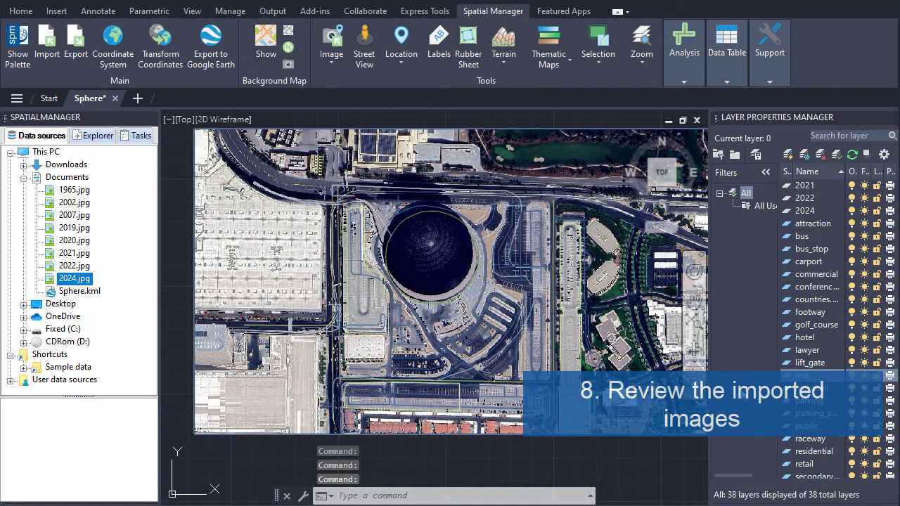
Turn off the image layers one by one from newest to oldest around the Sphere: 2024, 2022, 2021, 2020, 2019, 2007 and 2002
scroll(848, 406, "down", 3)
scroll(846, 410, "up", 5)
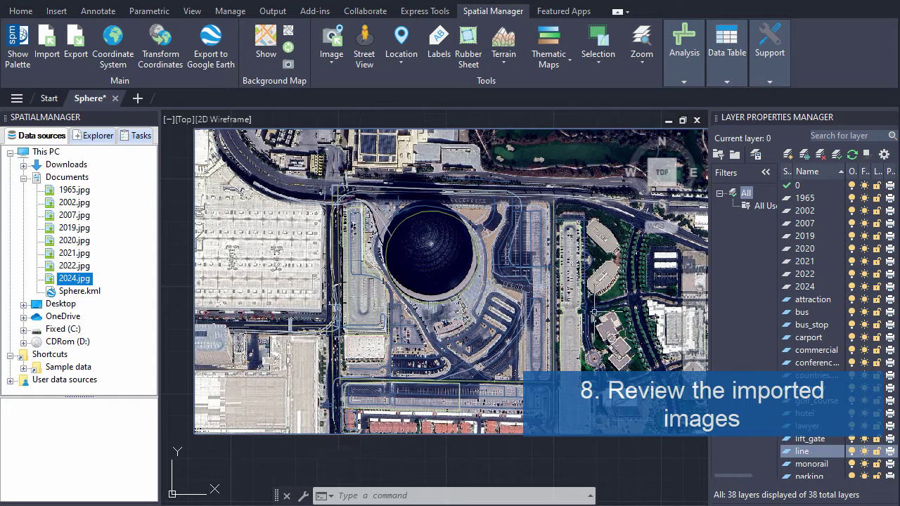
middle_click_drag(466, 244, 462, 263)
scroll(451, 288, "up", 3)
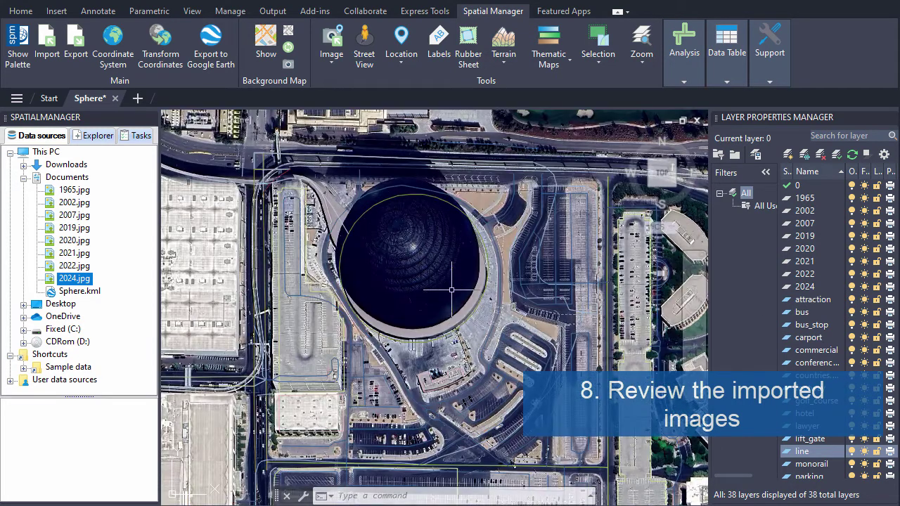
left_click(852, 287)
left_click(852, 274)
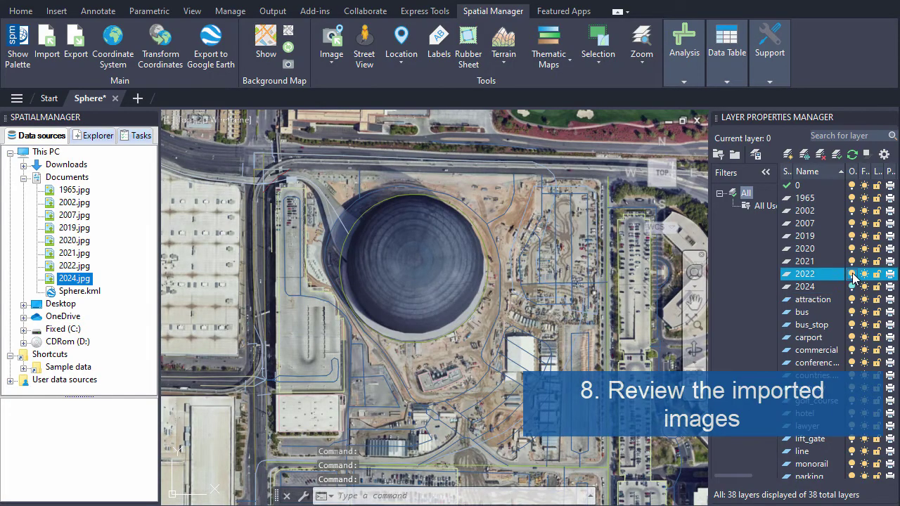
left_click(852, 262)
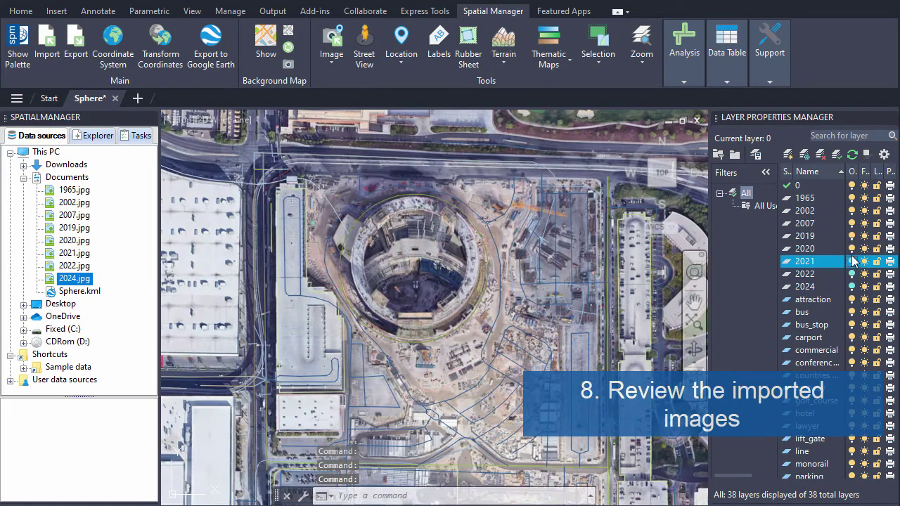
left_click(852, 249)
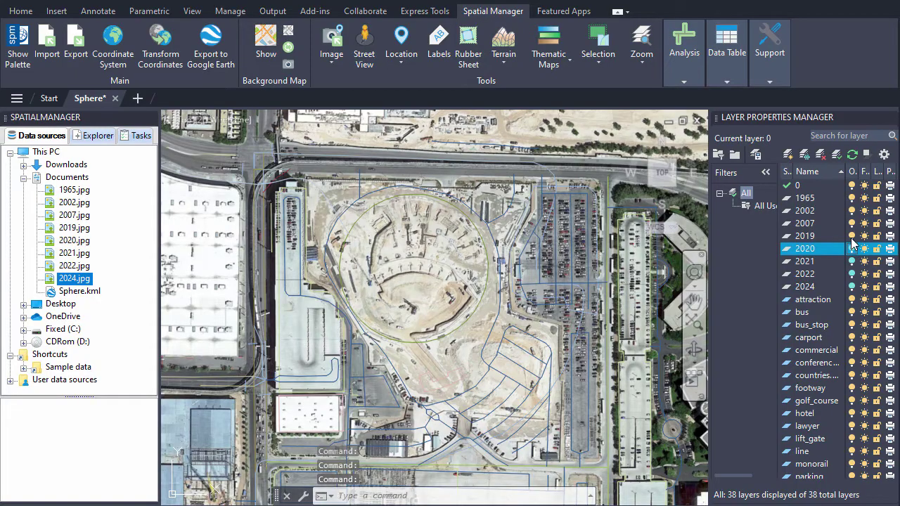
left_click(852, 236)
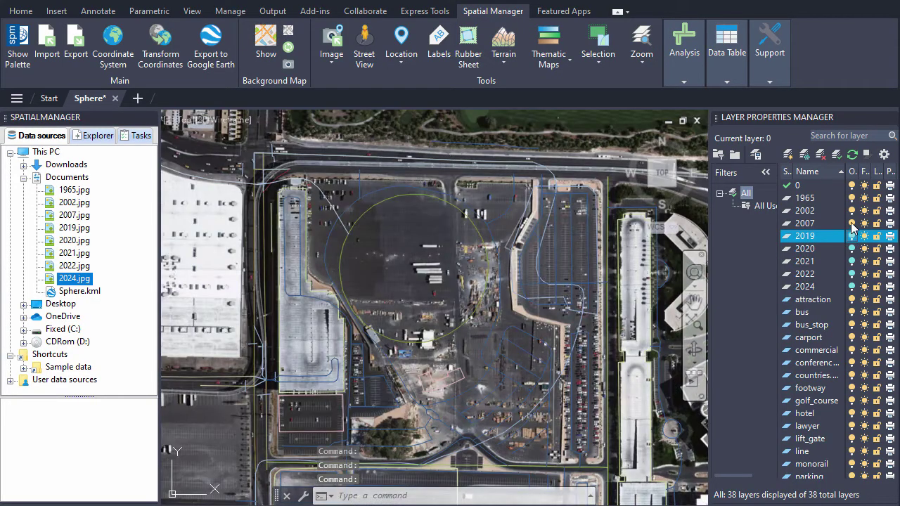
left_click(852, 223)
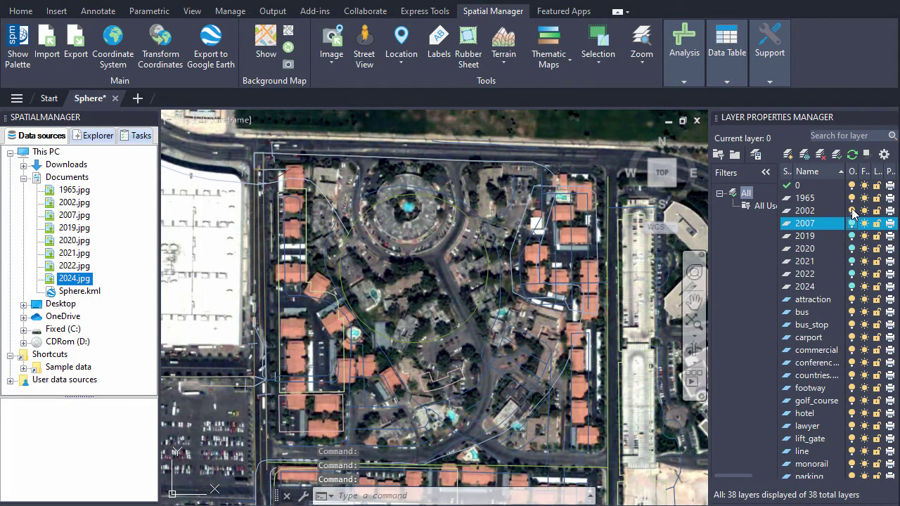
left_click(852, 211)
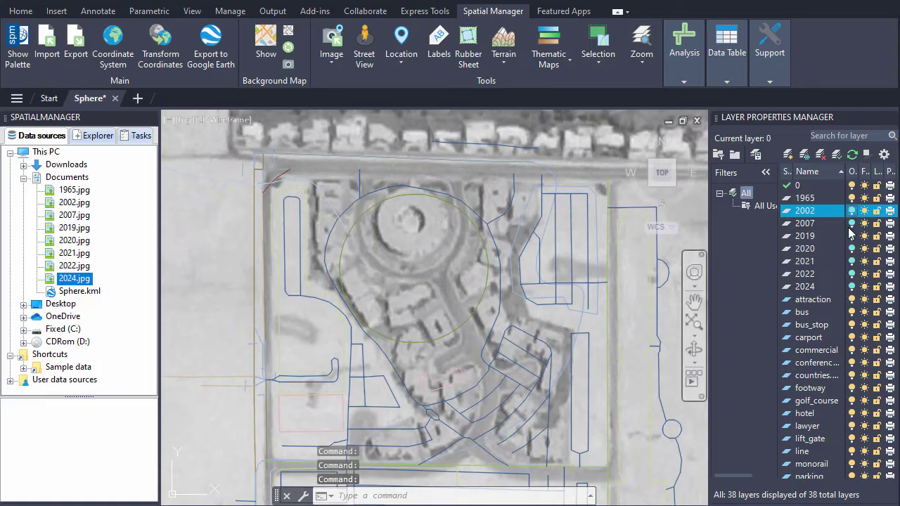